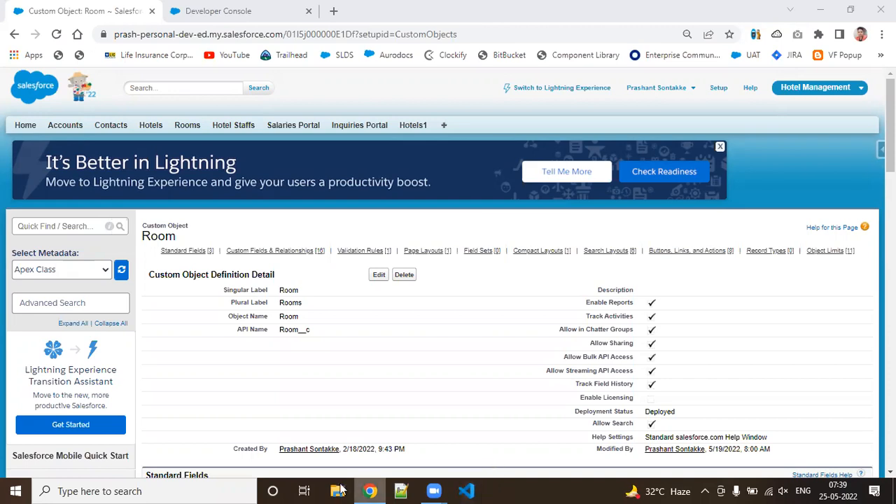
Switch to Notepad++ and create a new blank document.
left_click(412, 492)
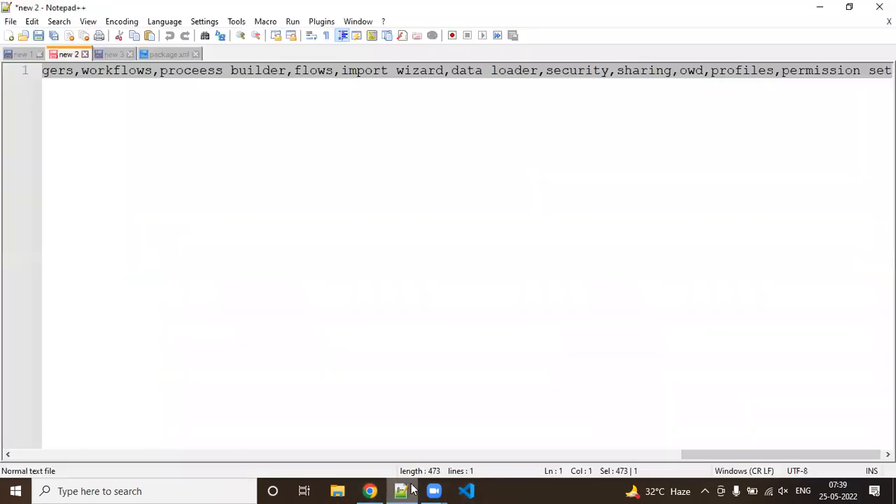
left_click(11, 21)
left_click(10, 21)
left_click(11, 21)
left_click(23, 36)
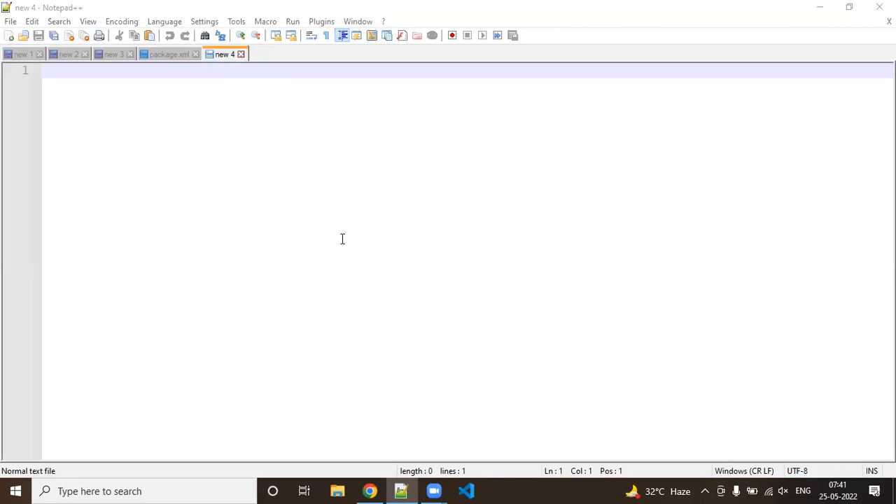
Write "Student == > Class Teacher ==>" on line 4 of the new document, without a leading space.
left_click(324, 137)
key("Return")
key("Return")
key("Return")
key("Return")
type("Student ")
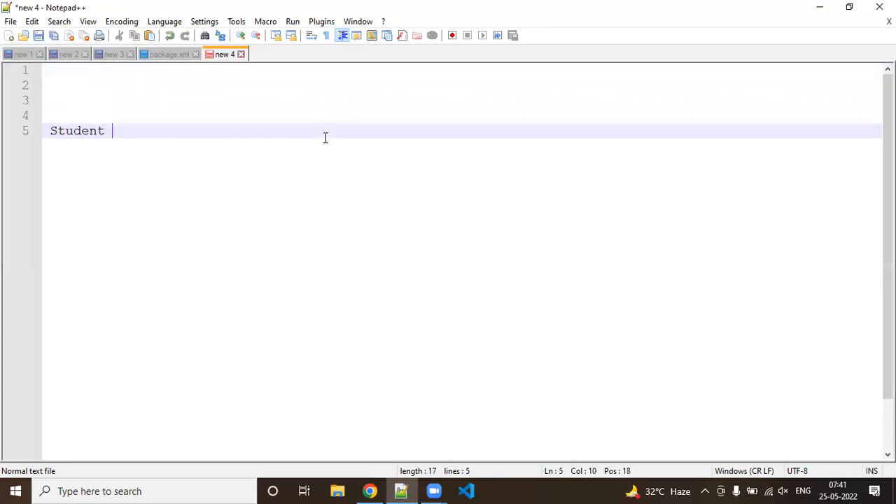
type("== > Class TEac")
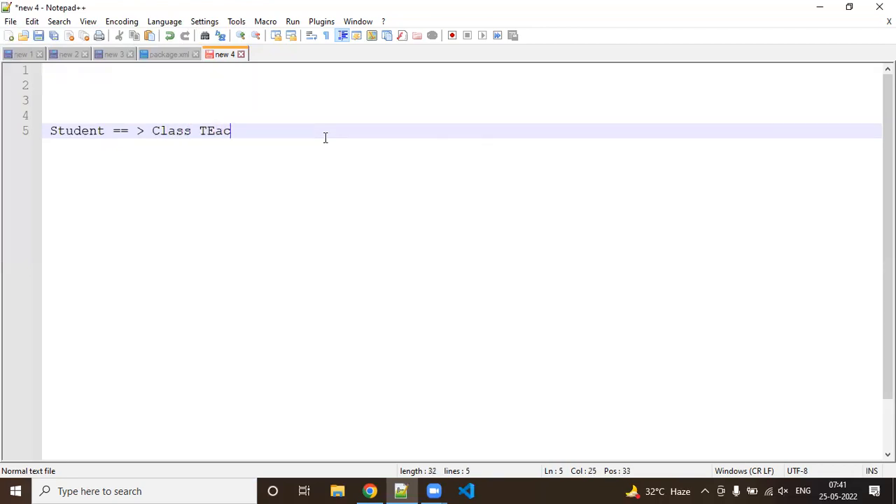
key("Home")
key("BackSpace")
key("BackSpace")
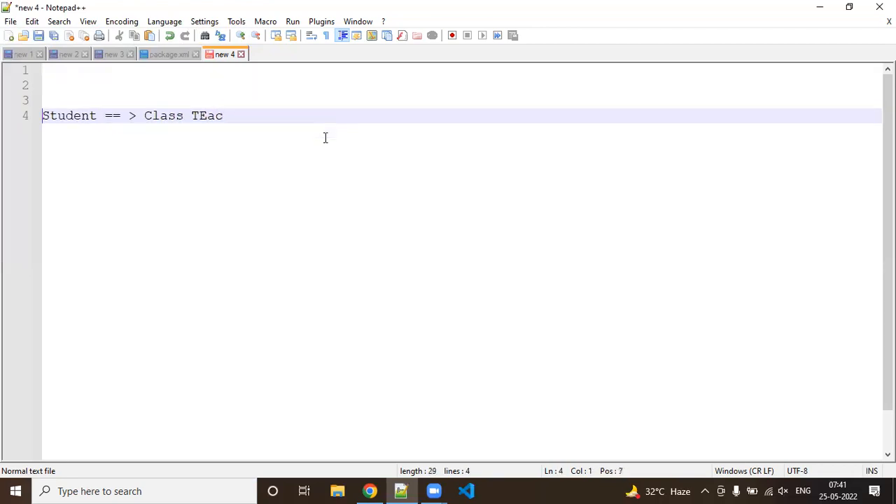
key("End")
key("BackSpace")
key("BackSpace")
key("BackSpace")
type("eacher ==>")
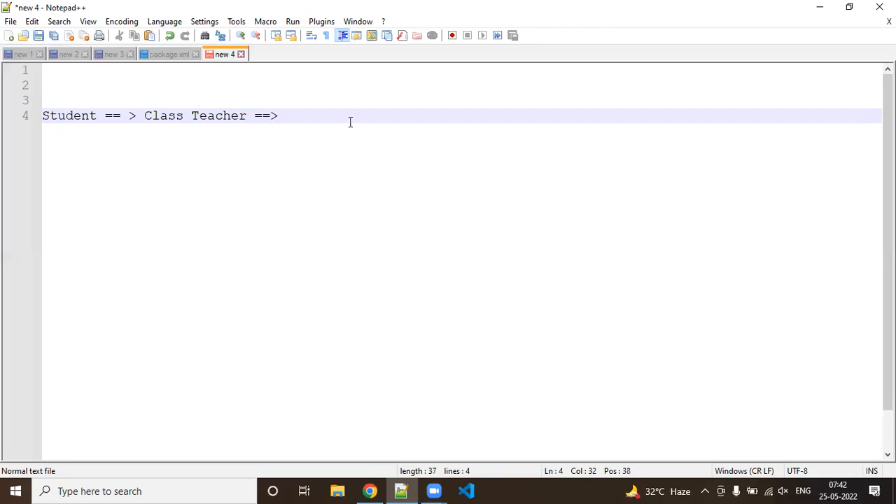
Continue the chain on line 4 with "Head of the Dept ===>".
type("Head of the De")
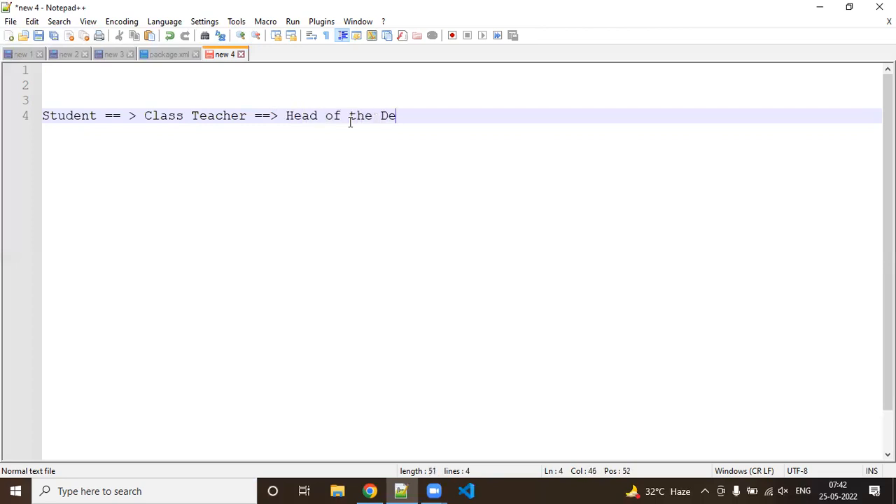
type("pt")
type("===>")
Extend the chain after Head of the Dept with "VICE PRINCIPAL === >" in capitals.
type("vicer")
key("BackSpace")
key("BackSpace")
key("BackSpace")
key("BackSpace")
key("BackSpace")
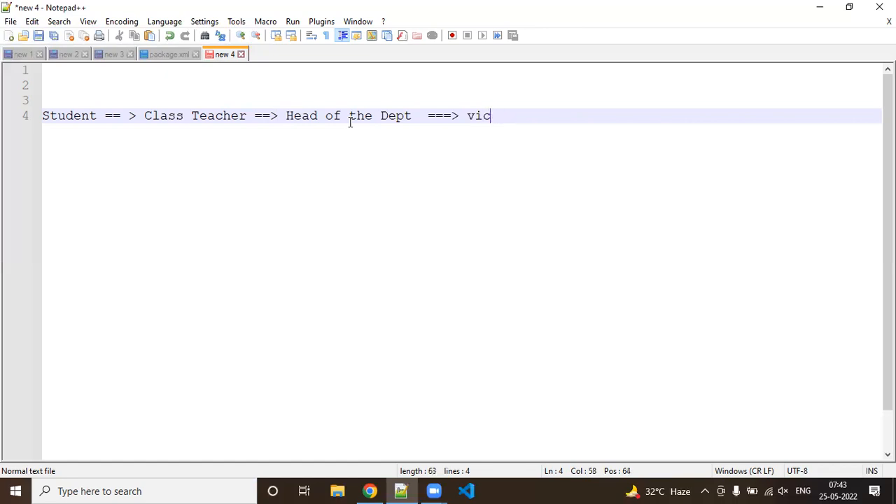
type("VICE PE")
key("BackSpace")
type("RINCI")
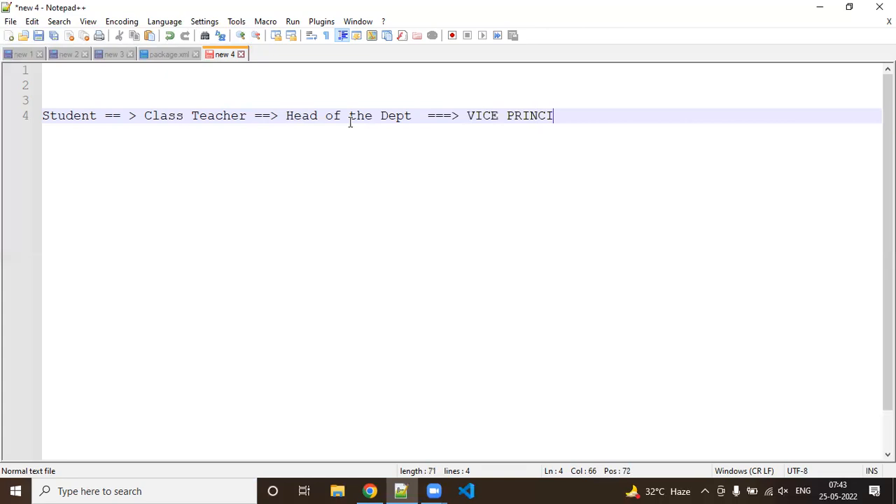
type("PAL === >")
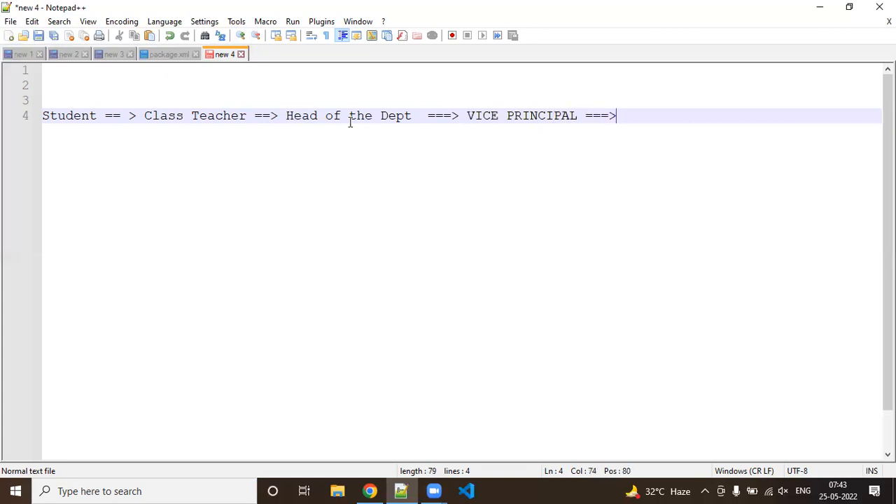
key("Left")
Finish the chain on line 4 with "PRINCIPAL" in capitals as the last approver.
left_click(643, 110)
type("princi")
key("BackSpace")
key("BackSpace")
key("BackSpace")
key("BackSpace")
key("BackSpace")
key("BackSpace")
type("PRINCI")
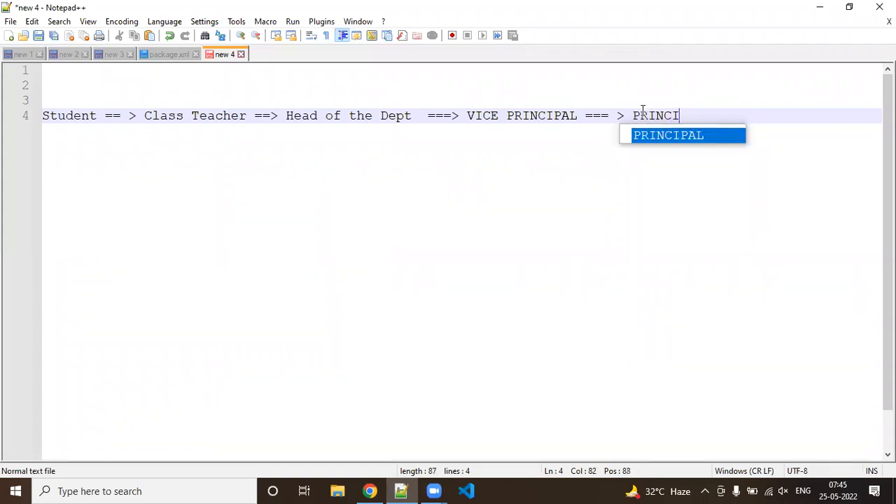
key("Return")
Add the heading "APPROVAL PROCESSS" on line 2, above the Student chain.
key("Up")
key("Up")
type("aPPRO")
key("BackSpace")
key("BackSpace")
key("BackSpace")
key("BackSpace")
key("BackSpace")
type("APPROVAL ")
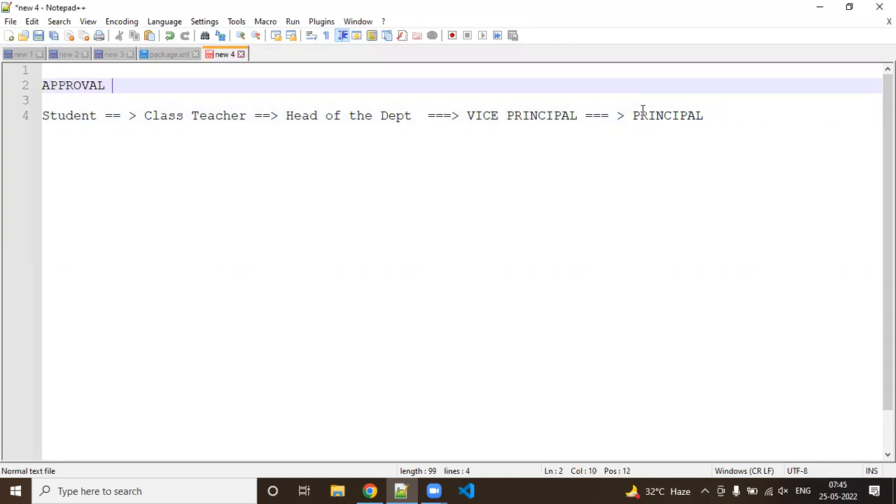
type("H")
key("BackSpace")
type("PROCESSS")
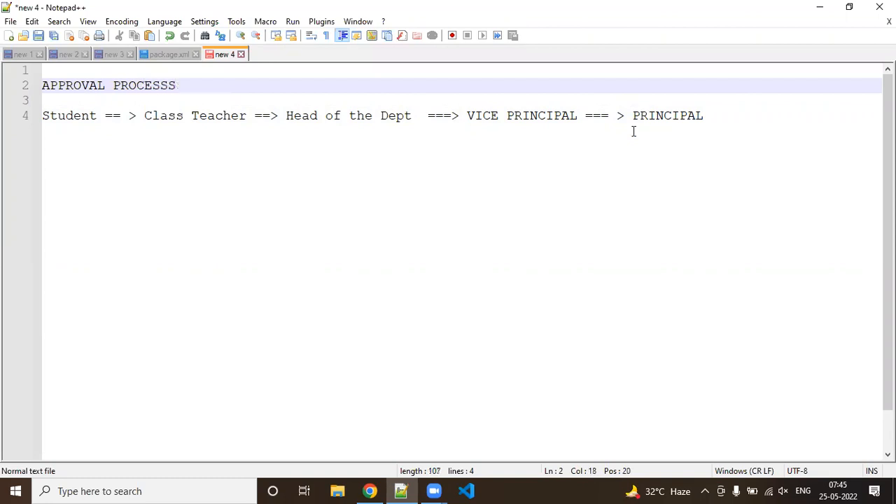
Insert six blank lines below the Student-to-PRINCIPAL chain.
left_click(765, 128)
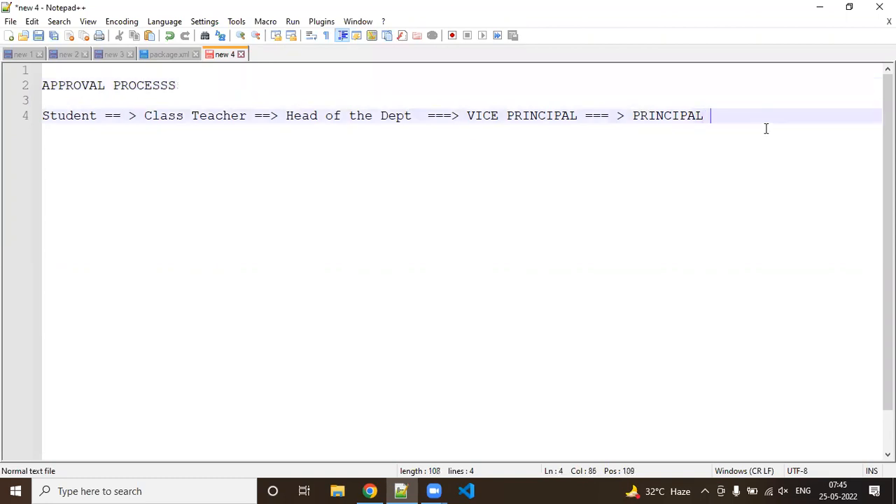
key("Return")
key("Return")
key("Return")
key("Return")
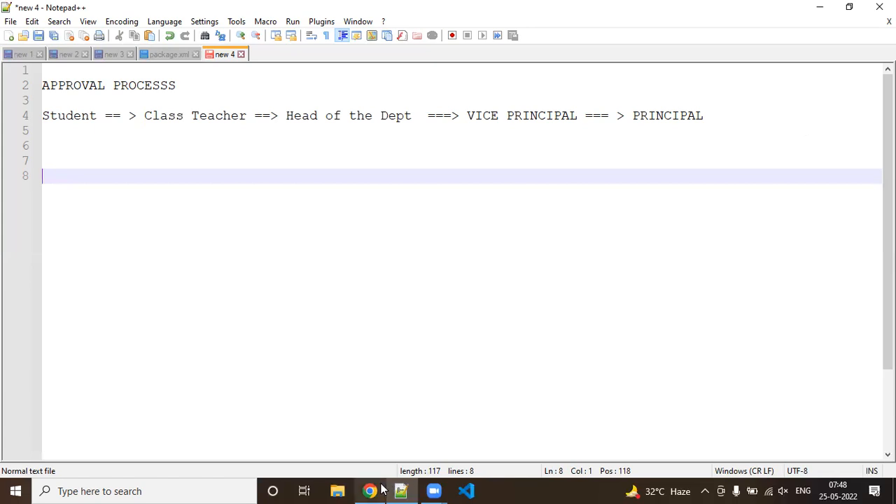
mouse_move(381, 490)
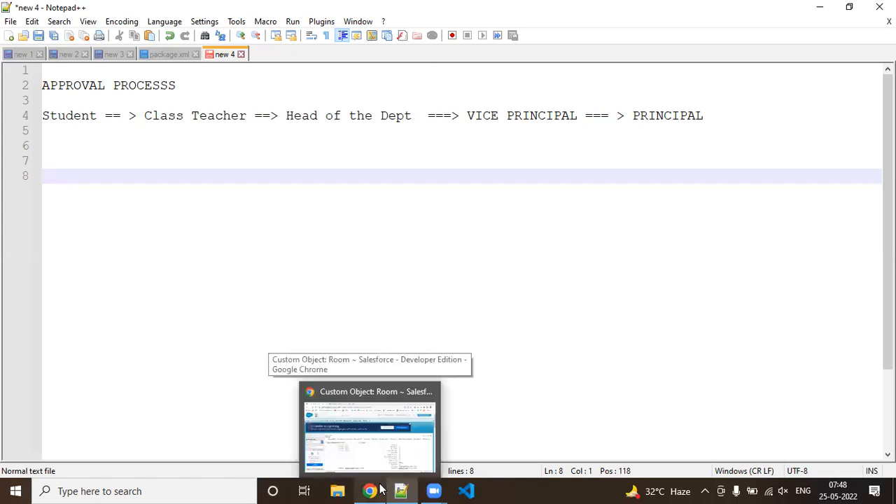
left_click(736, 120)
key("Return")
key("Return")
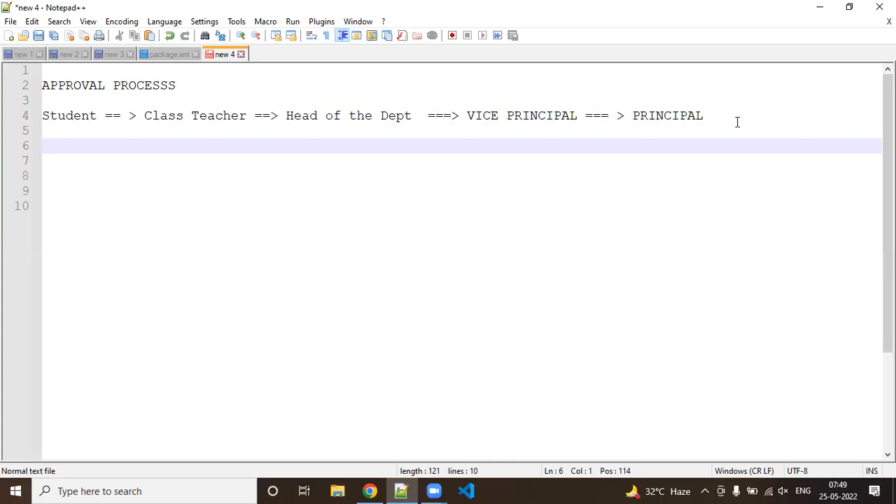
Switch to Salesforce in Chrome, reload the Room object page and log in again with the saved credentials.
left_click(367, 490)
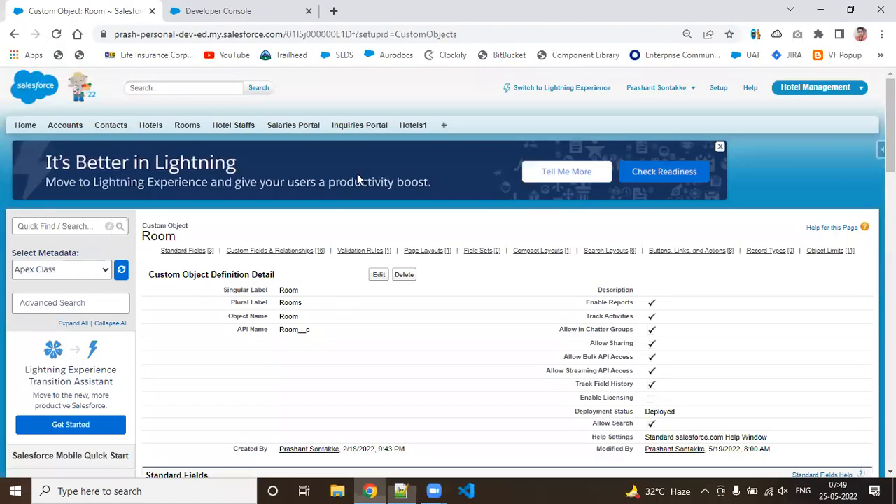
left_click(59, 35)
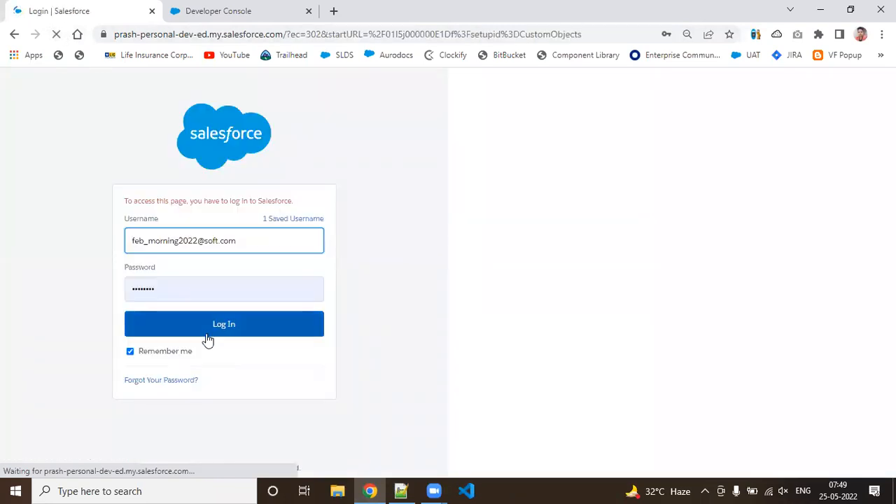
left_click(205, 330)
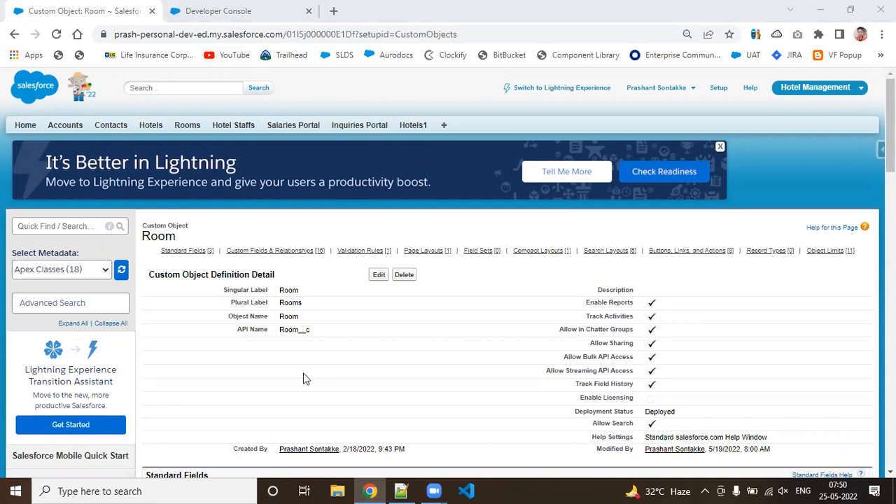
Search Setup for "Approval proce" and open the Approval Processes page.
left_click(38, 226)
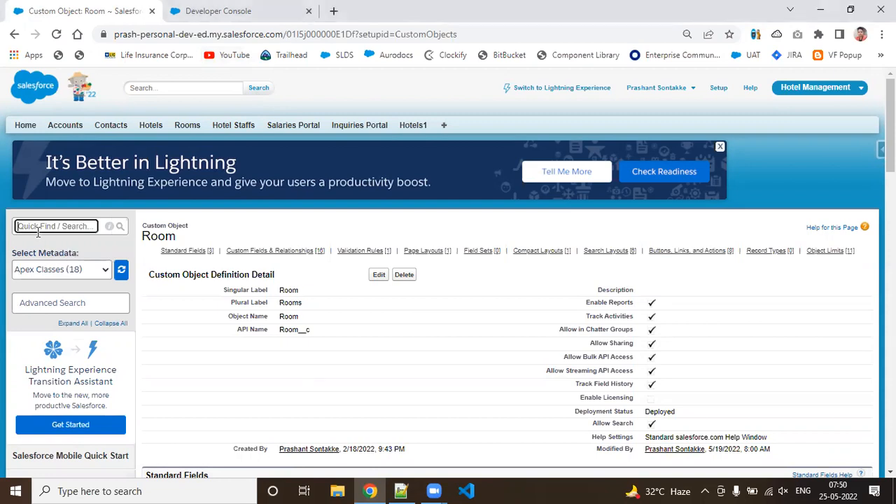
type("aPPRO")
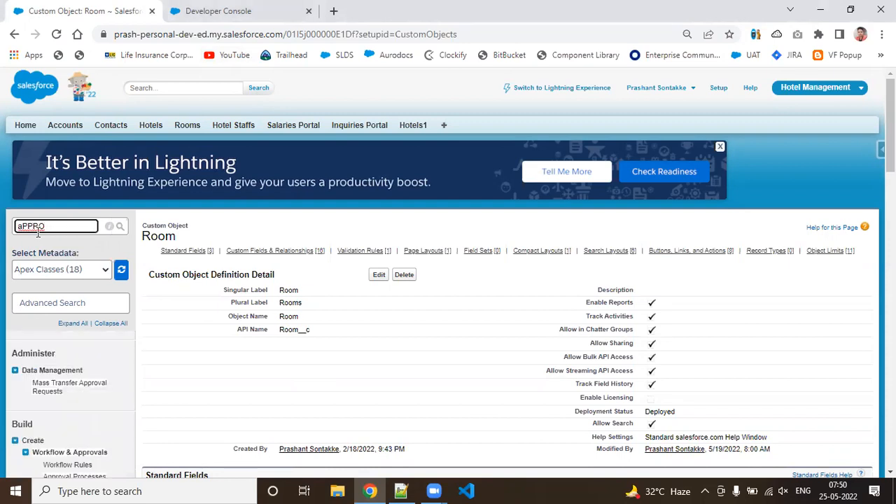
key("BackSpace")
key("BackSpace")
key("BackSpace")
key("BackSpace")
key("BackSpace")
type("Approval proce")
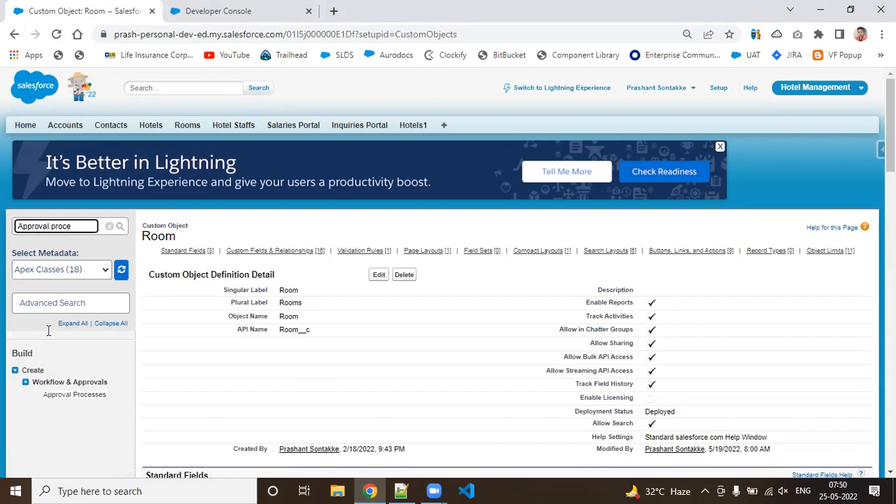
left_click(73, 396)
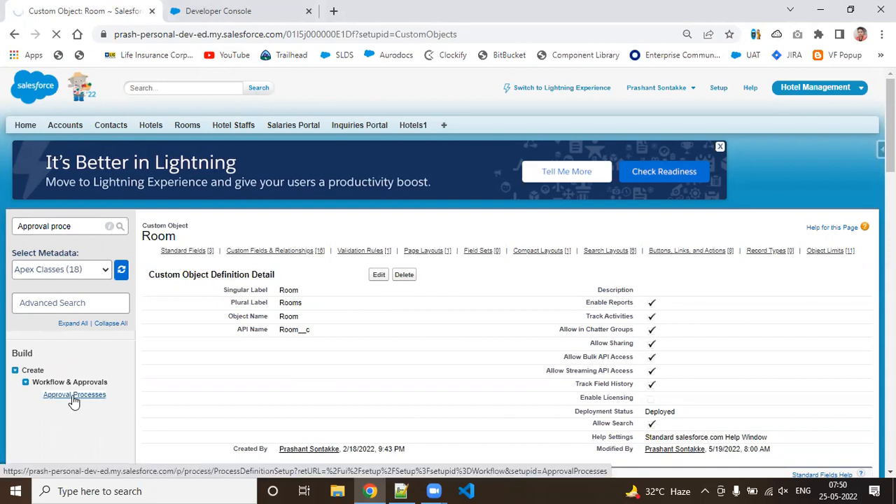
Choose Hotel as the object whose approval processes are managed and deactivate its Hotel Approval Steps process.
mouse_move(651, 252)
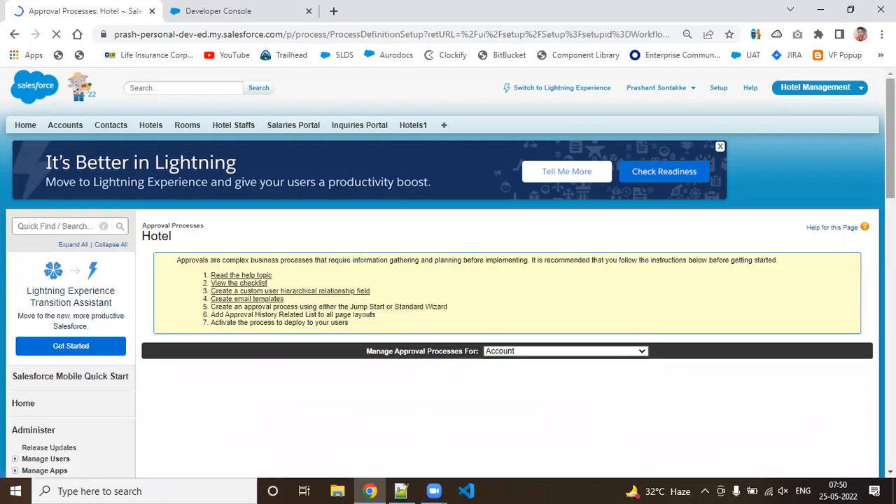
scroll(571, 271, "down", 3)
scroll(820, 179, "down", 1)
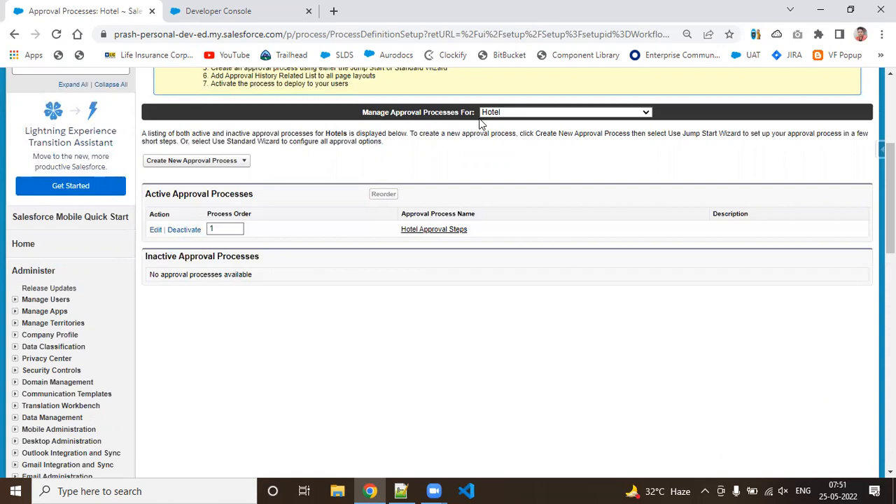
left_click(640, 116)
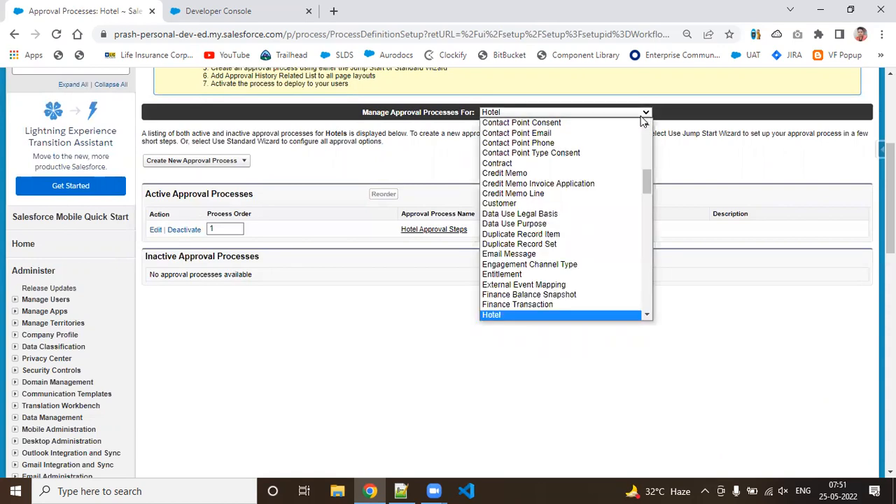
left_click(574, 315)
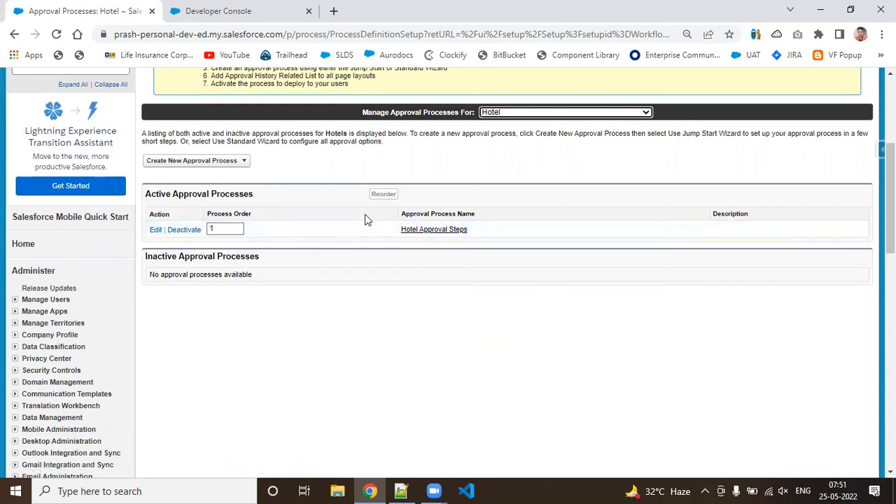
left_click(192, 233)
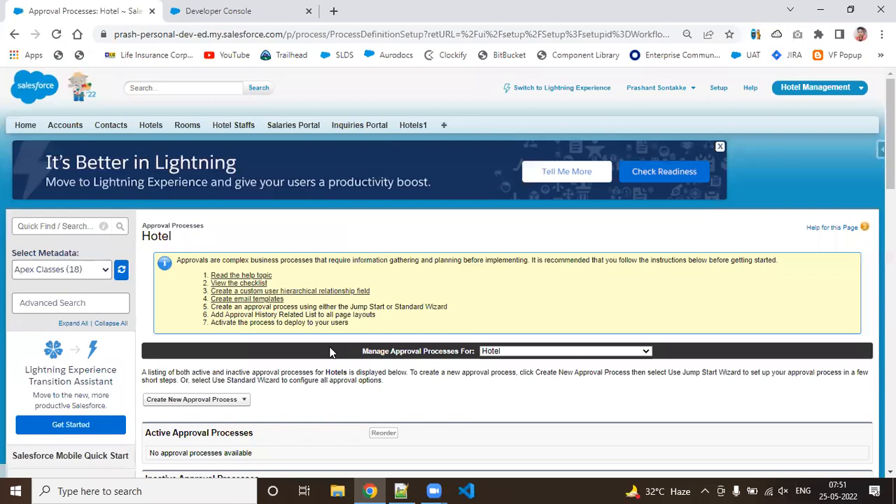
left_click_drag(889, 98, 883, 158)
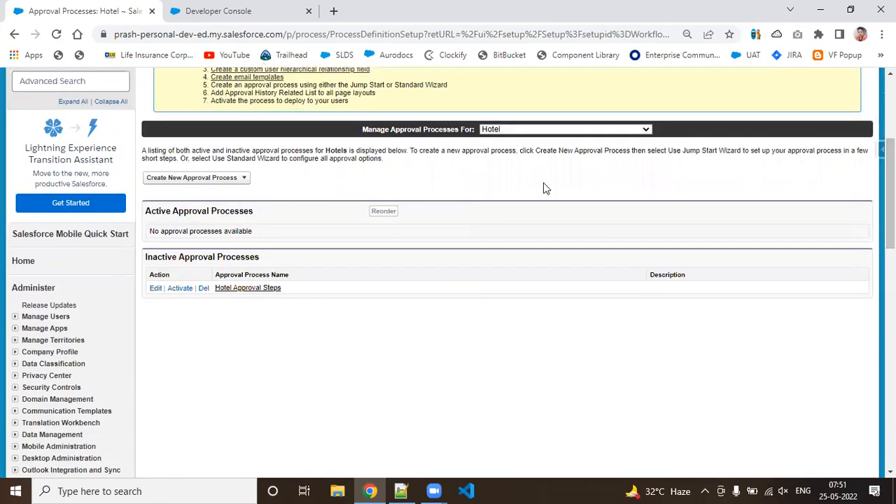
Start a new Hotel approval process with the Jump Start Wizard.
left_click(242, 180)
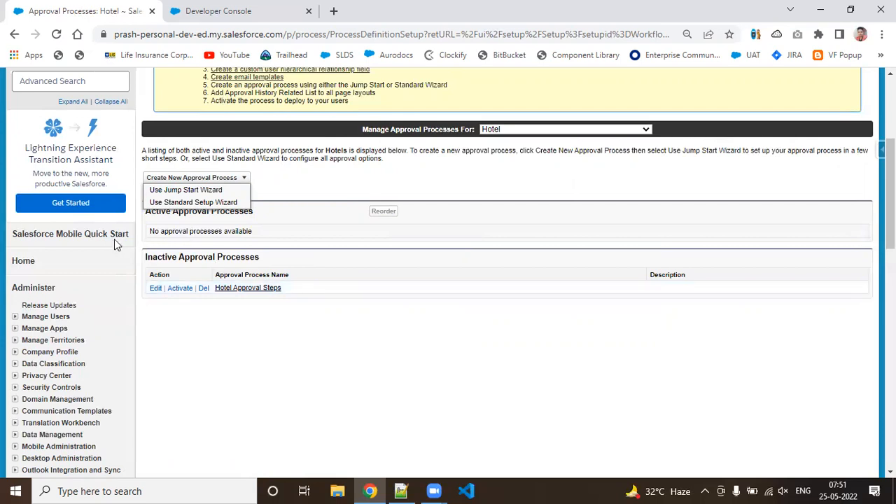
left_click(168, 193)
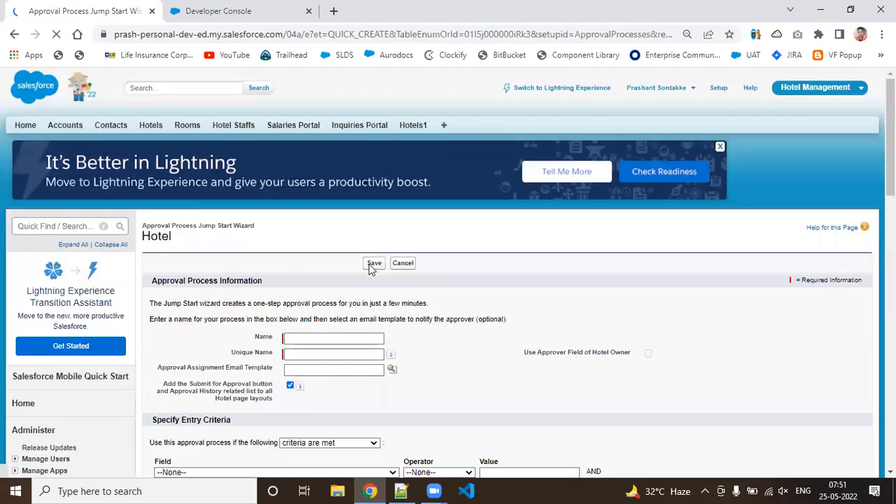
scroll(588, 259, "down", 2)
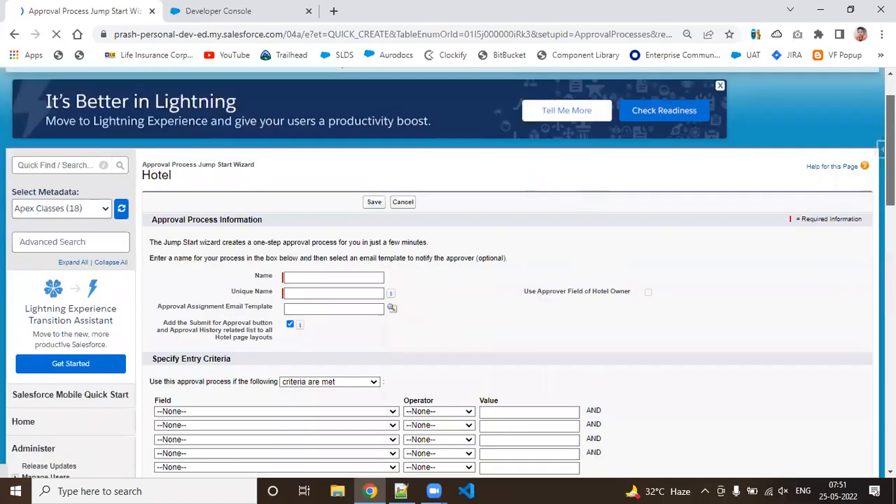
scroll(742, 136, "down", 1)
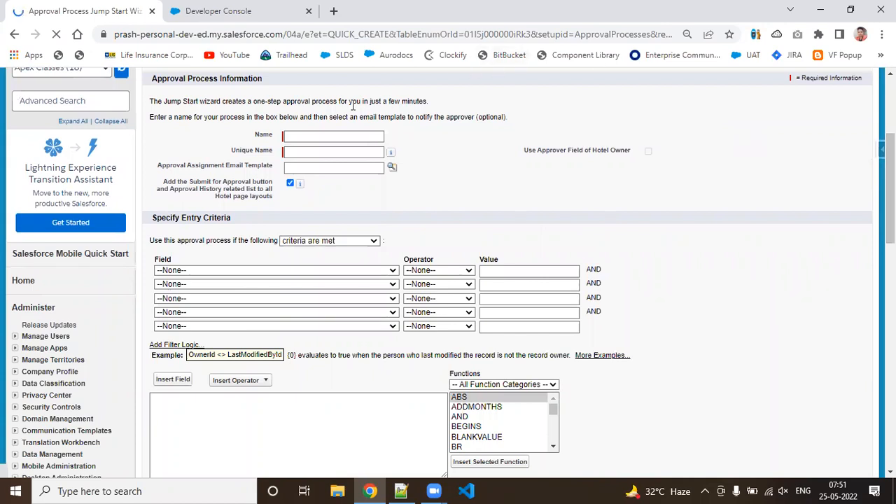
Name the process "Approve my hotel application" and have its unique name filled in automatically.
left_click(305, 138)
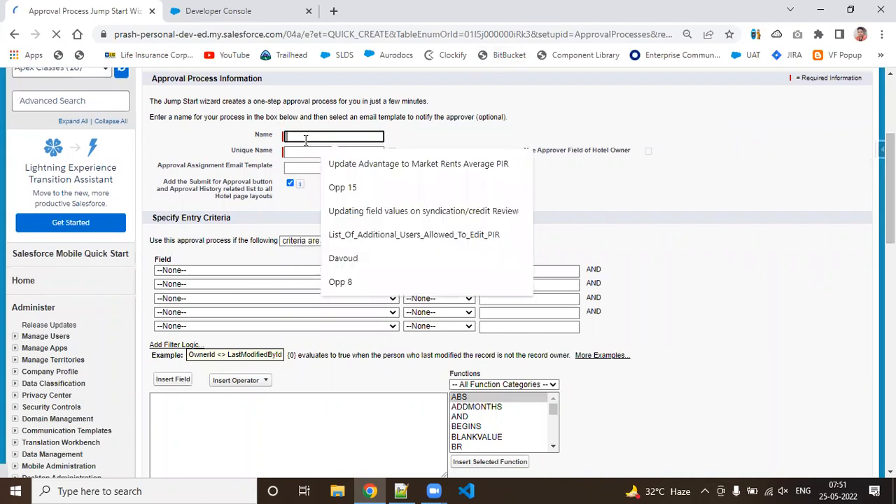
type("Appr")
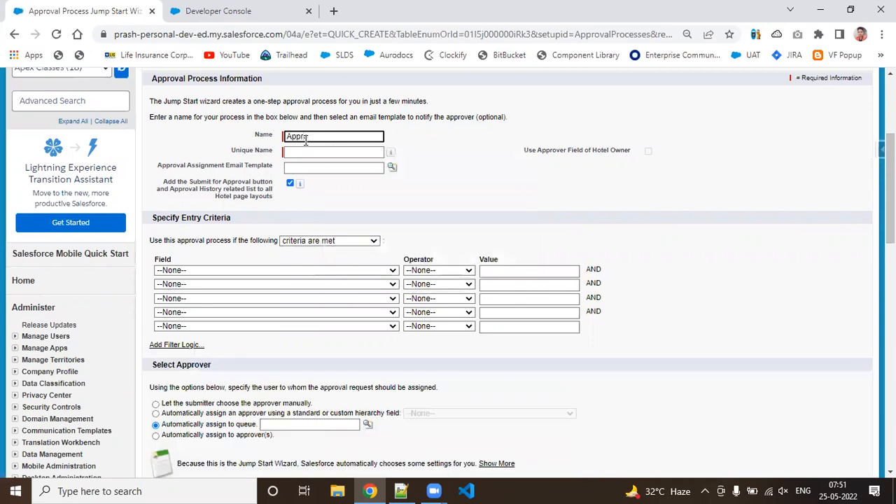
type("ove my h")
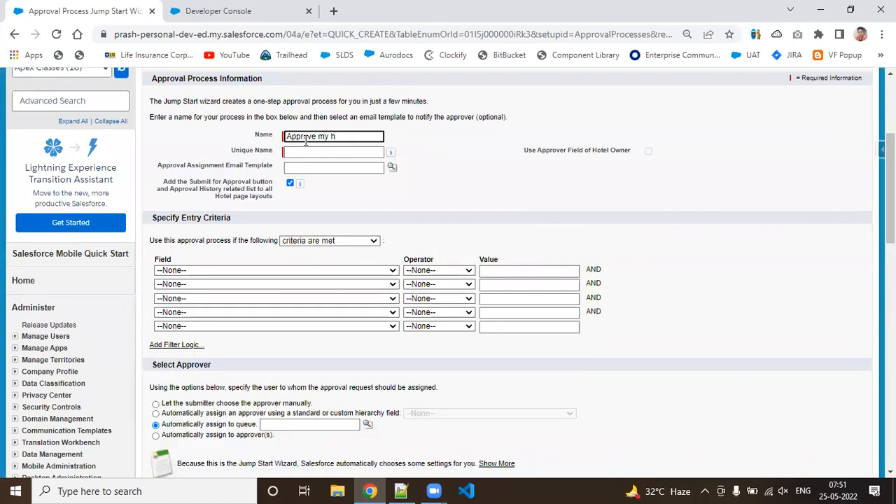
type("otel application")
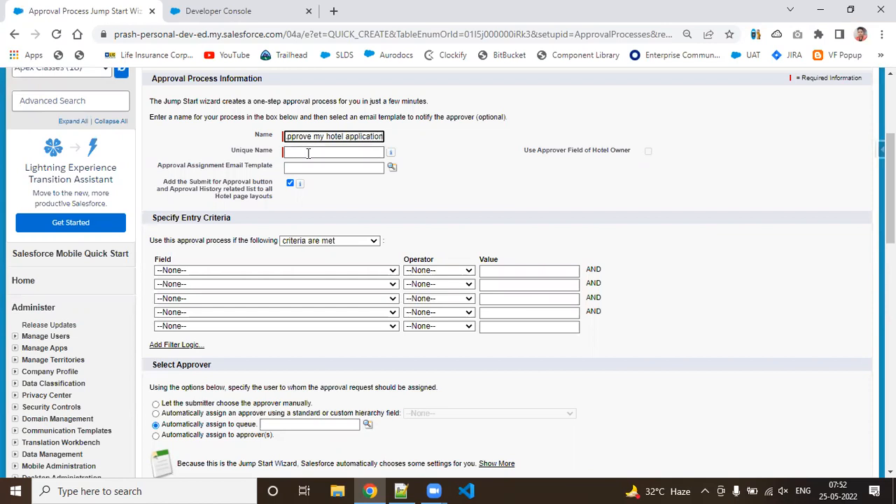
left_click(308, 153)
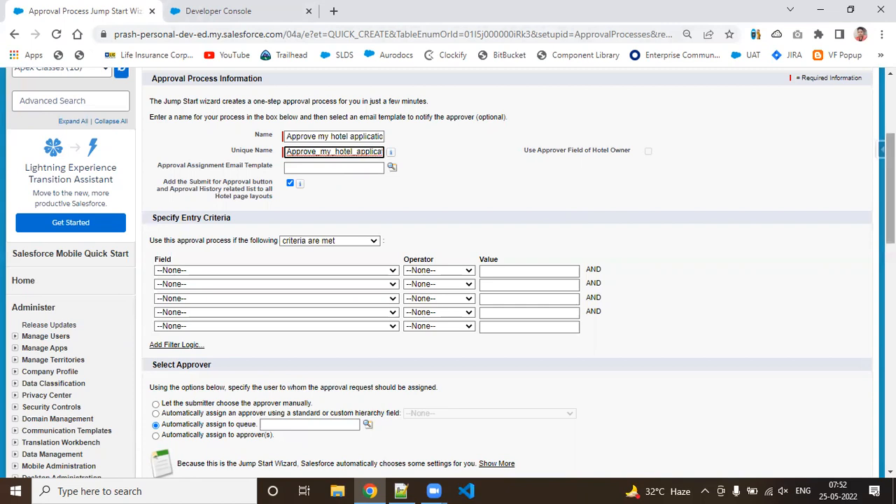
Open Hotels in a separate browser tab and examine the details and related lists of hotel record H-0612.
scroll(308, 151, "up", 3)
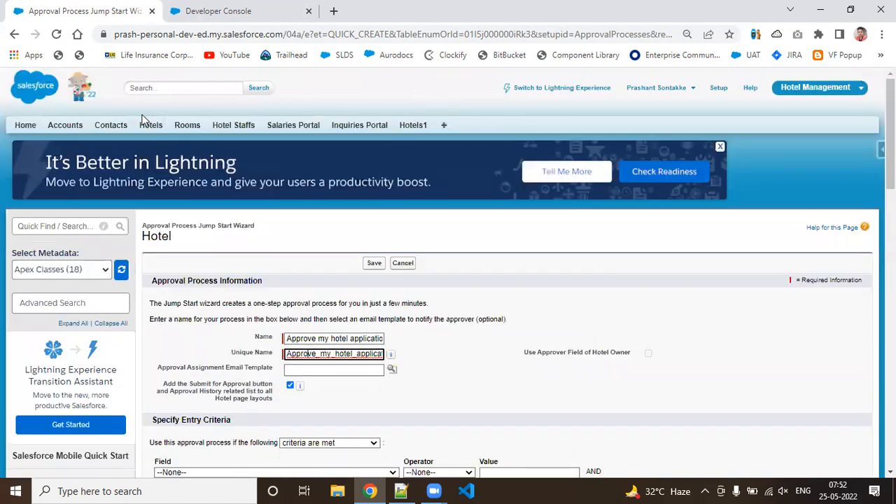
right_click(152, 130)
left_click(167, 133)
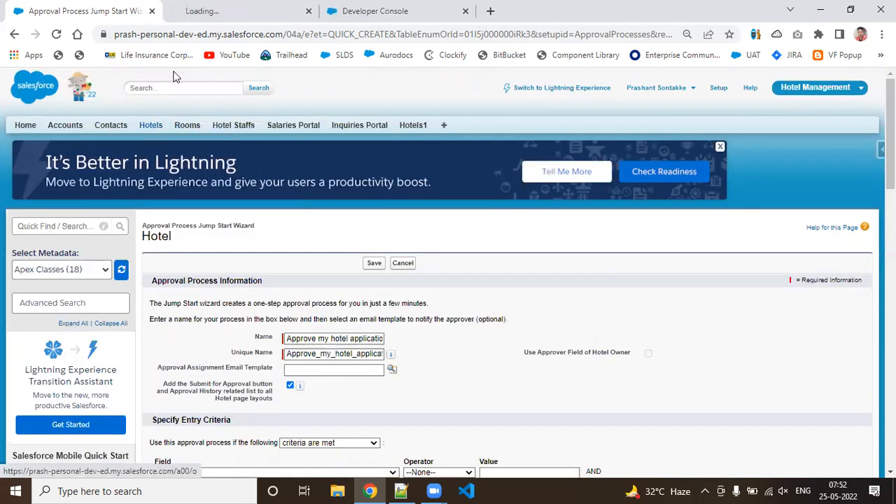
left_click(168, 8)
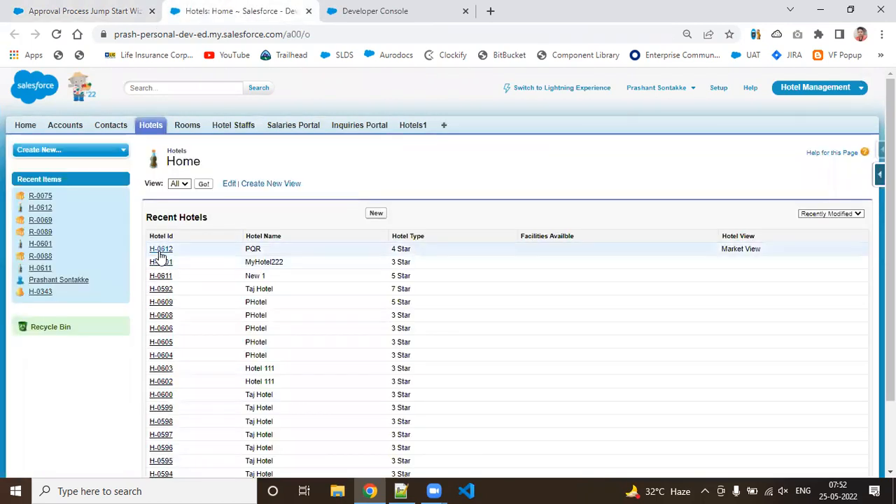
left_click(160, 249)
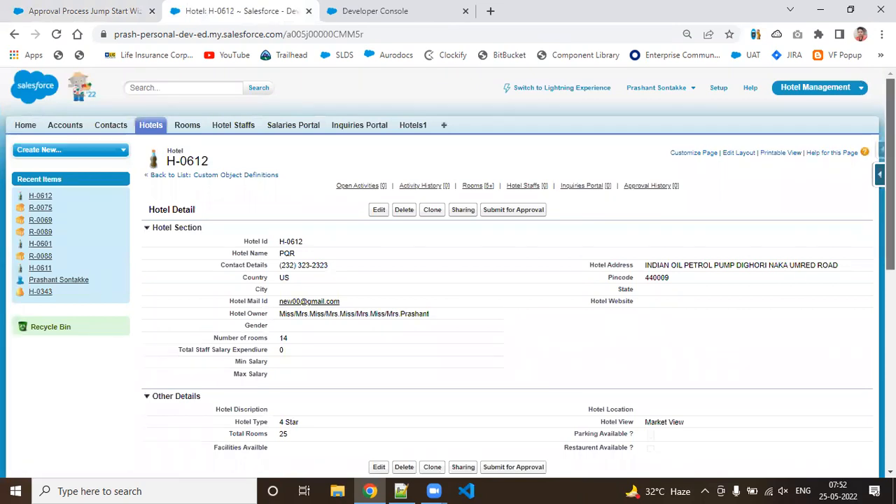
scroll(448, 273, "down", 4)
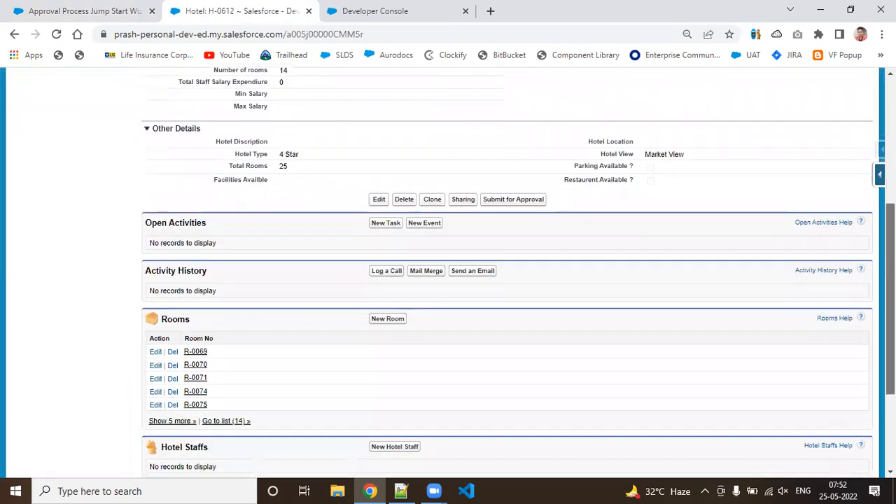
scroll(448, 273, "down", 1)
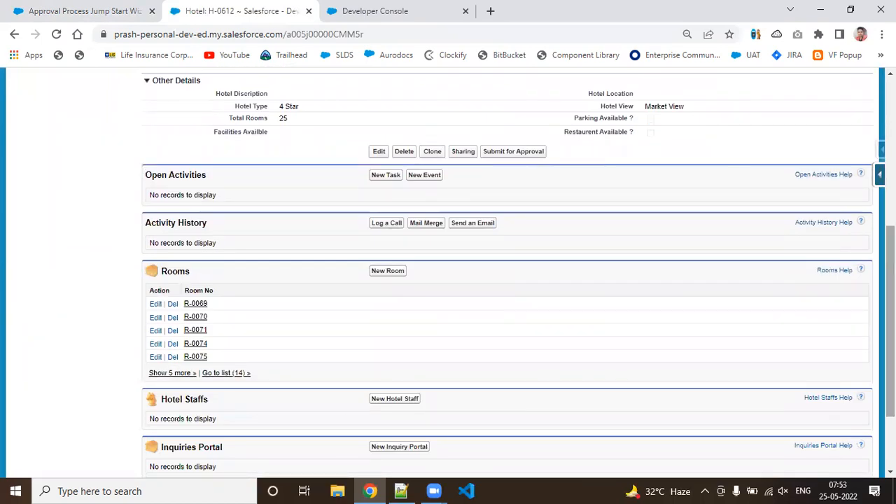
scroll(508, 273, "up", 2)
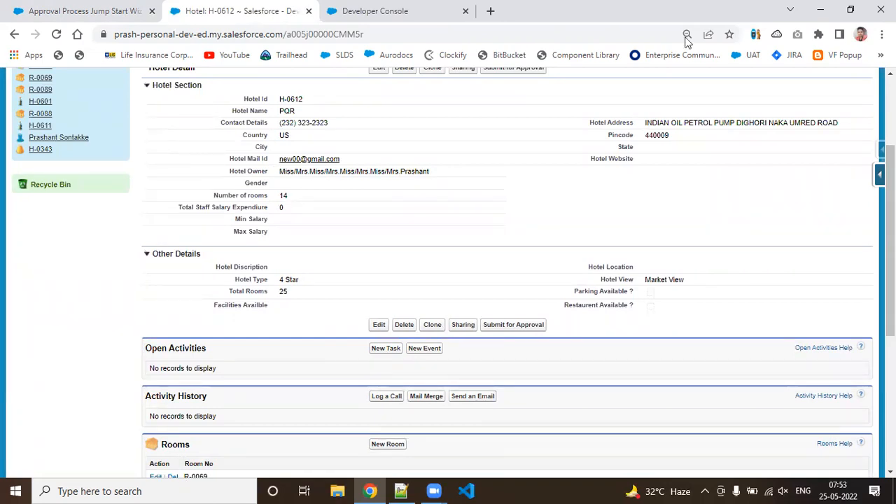
Return to the approval process wizard and set the approval assignment email template to Hotel Registration Mail Template.
left_click(95, 8)
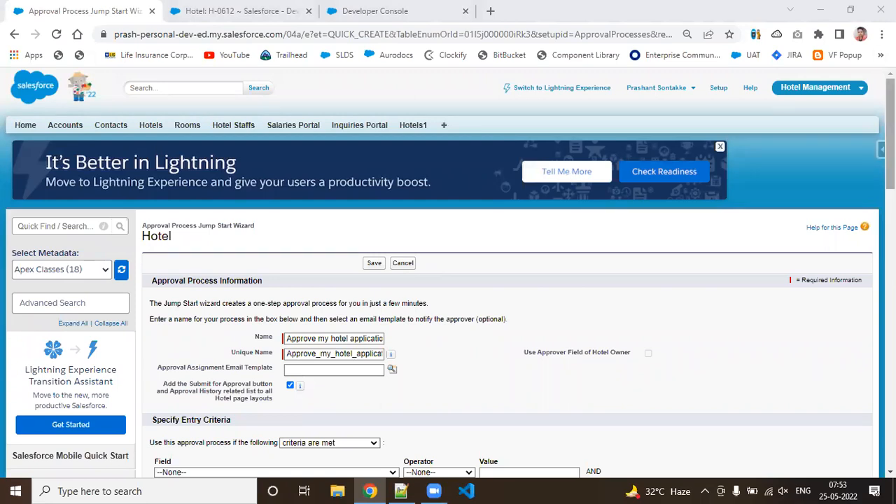
scroll(490, 245, "down", 4)
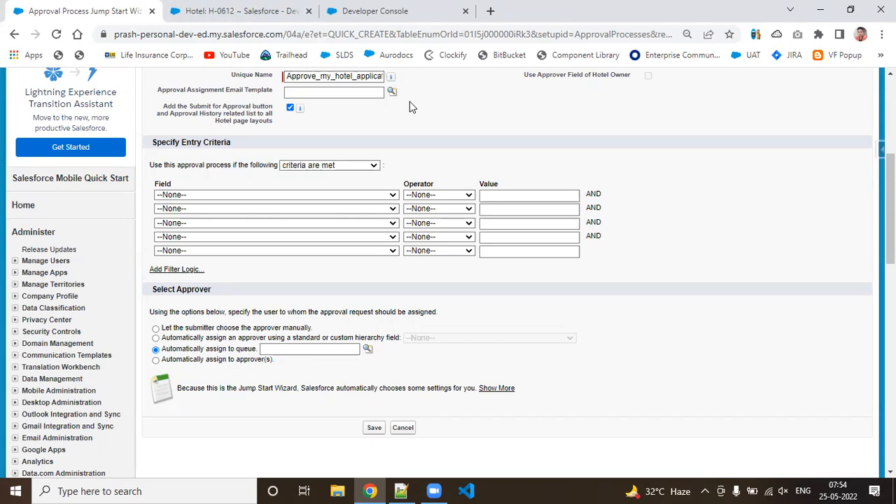
left_click(364, 97)
left_click(392, 91)
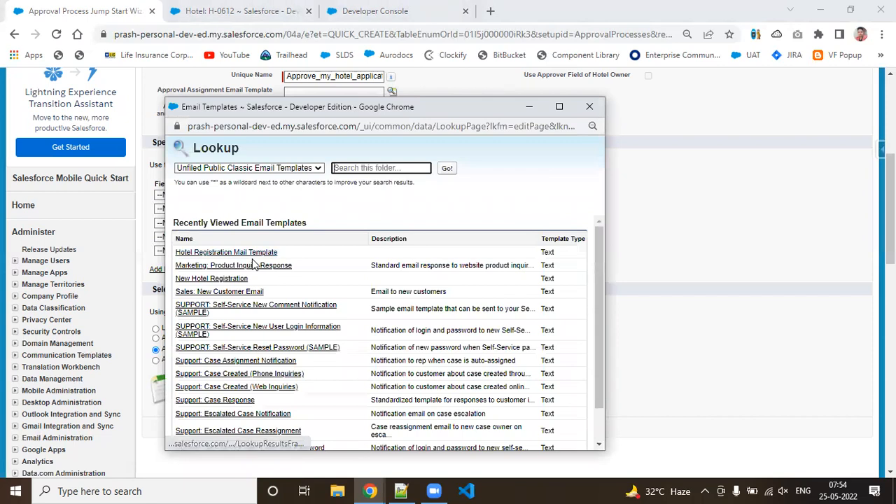
left_click(255, 252)
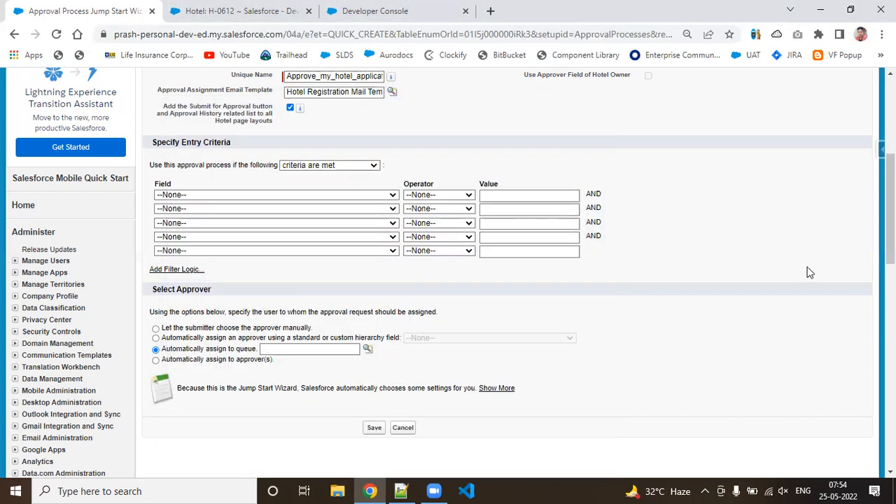
scroll(448, 272, "up", 3)
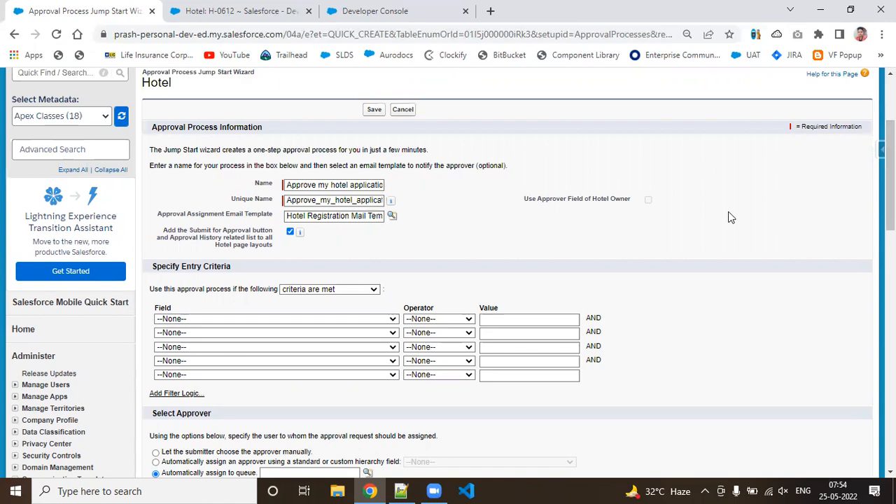
Set the first entry criterion to Hotel: Hotel Website equals, leaving its value blank.
scroll(448, 273, "down", 4)
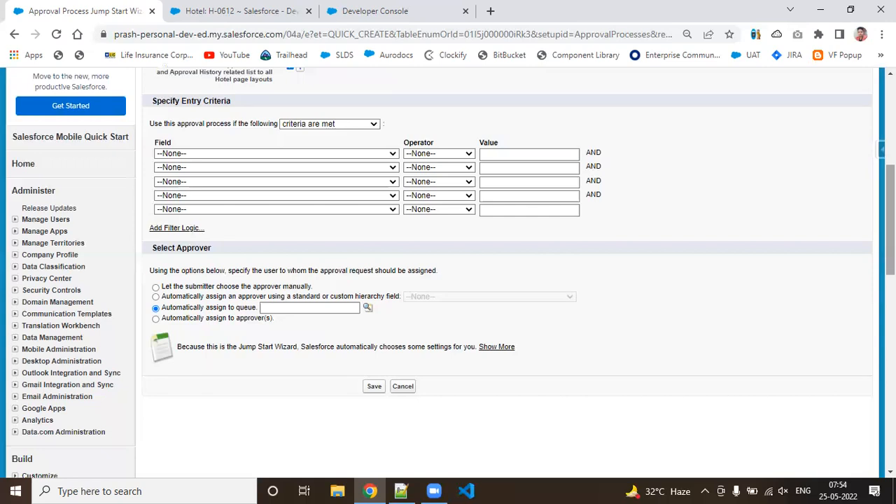
left_click(377, 156)
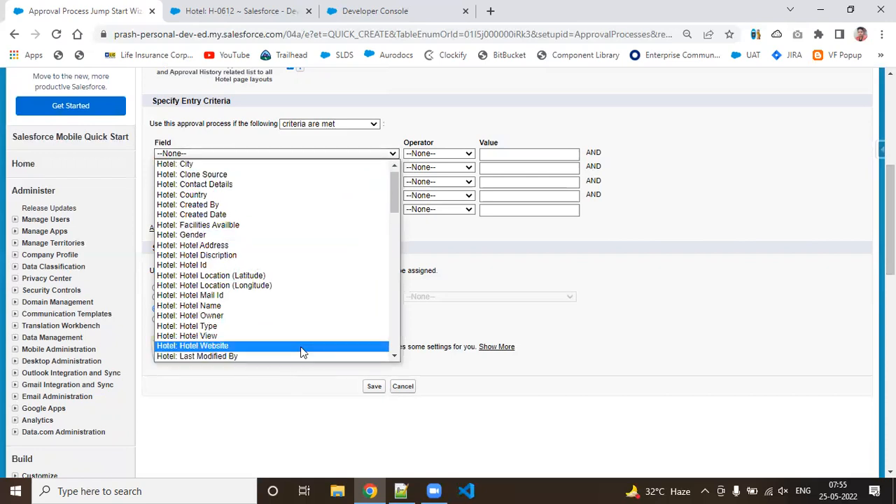
left_click(301, 346)
left_click(460, 157)
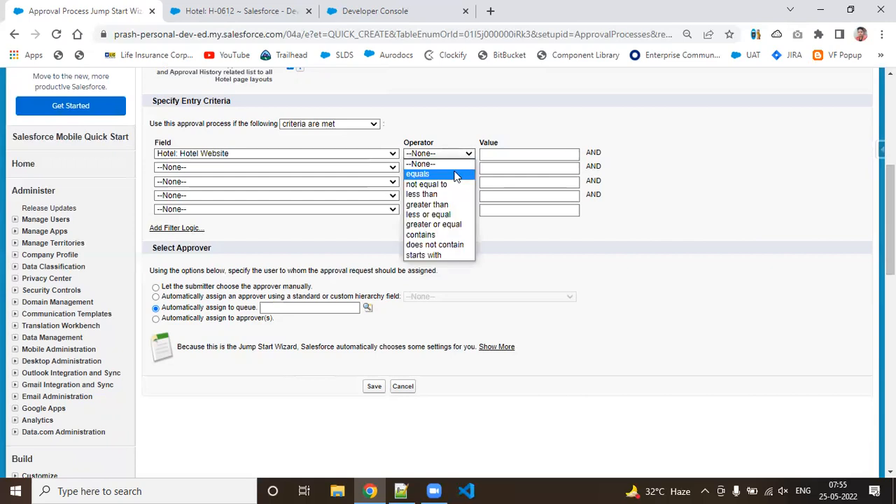
left_click(454, 174)
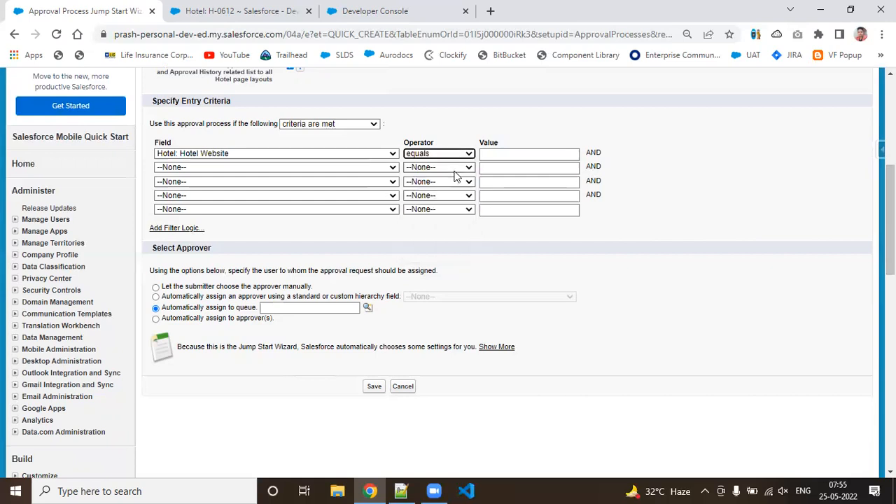
left_click(504, 158)
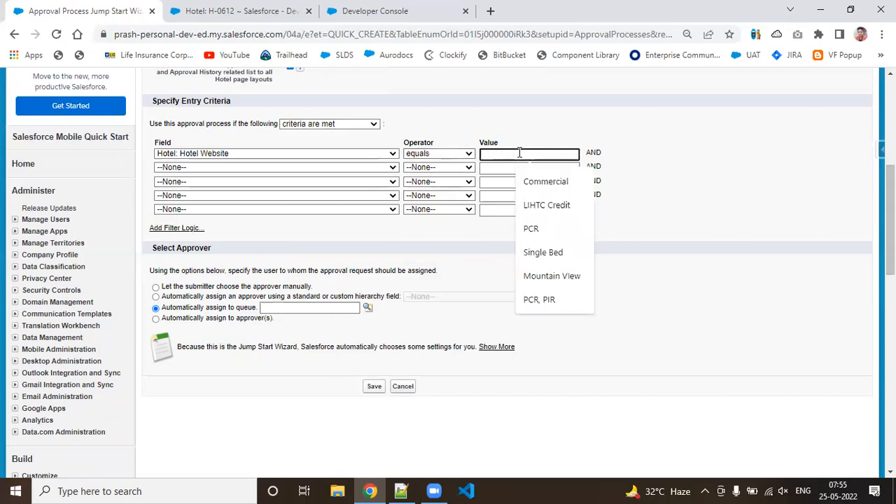
left_click(452, 154)
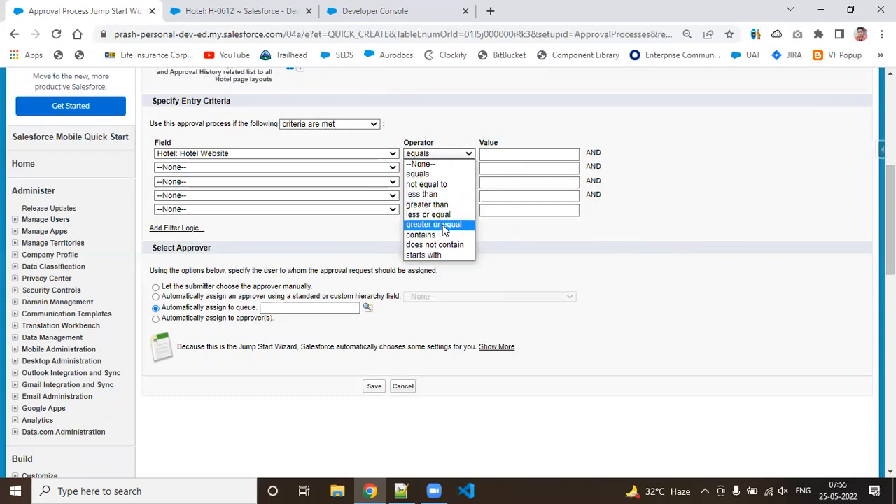
left_click(428, 173)
left_click(625, 362)
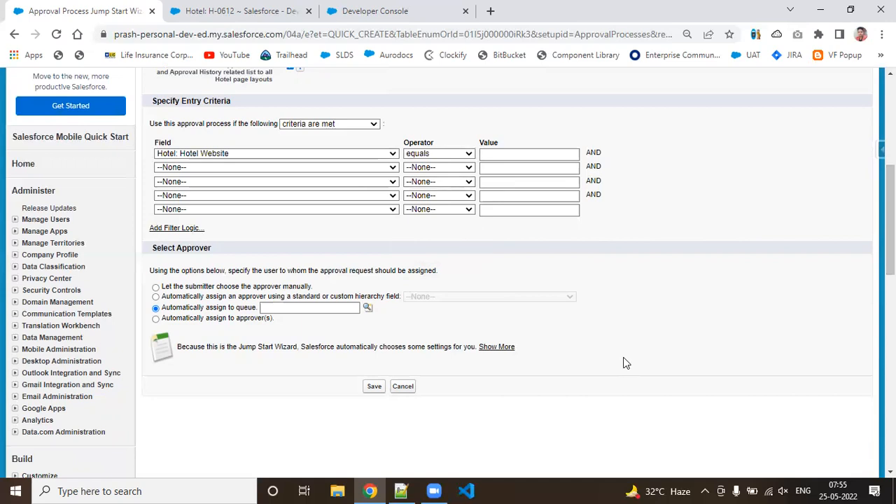
Check the Hotel Website field on hotel record H-0612 and return to the approval process wizard.
left_click(235, 11)
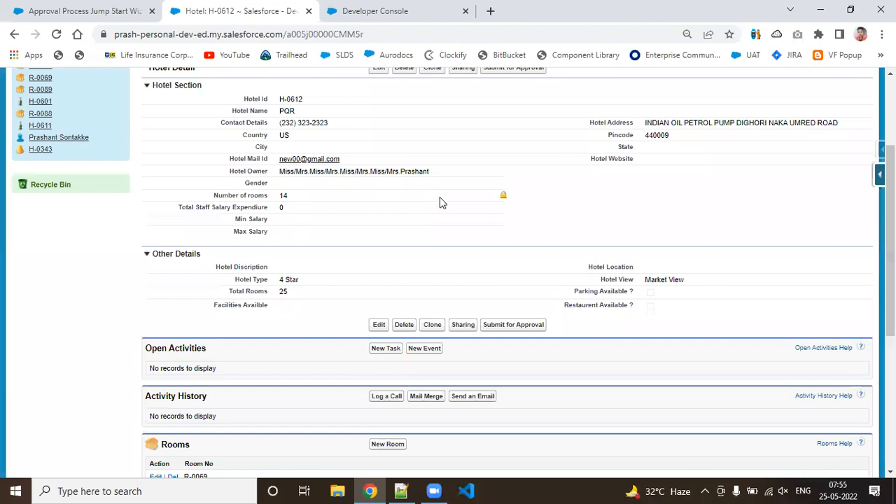
scroll(888, 210, "up", 1)
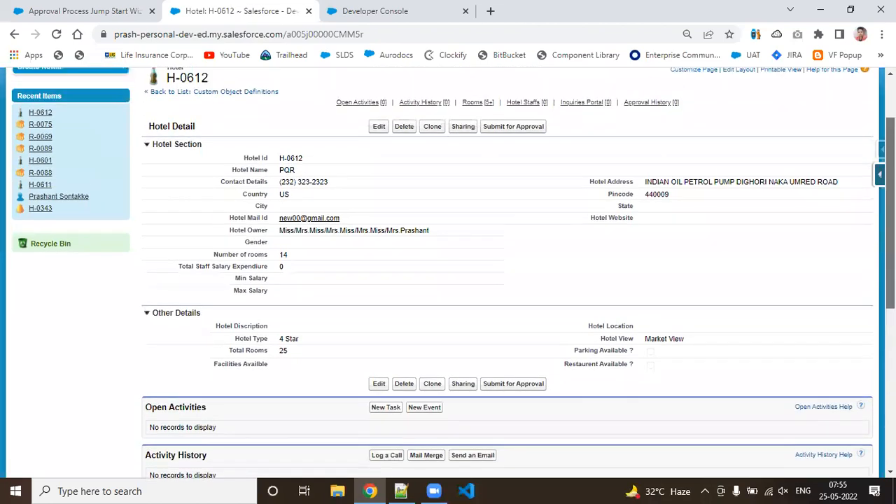
left_click(23, 5)
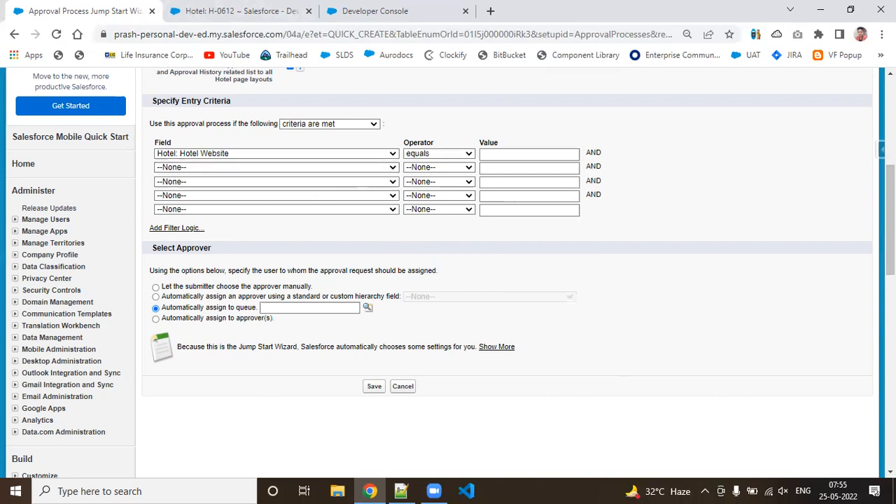
Assign approval requests automatically to an approver, choosing the first recently viewed user.
left_click_drag(890, 221, 889, 265)
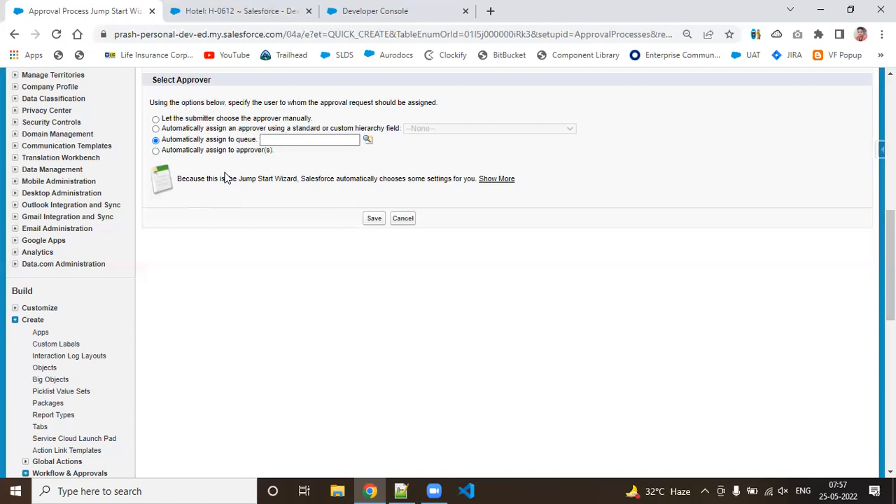
left_click(156, 151)
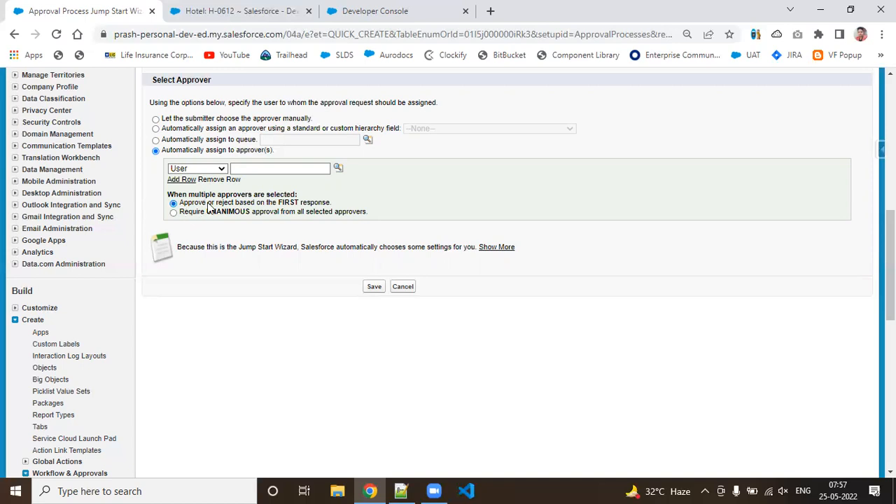
left_click(336, 170)
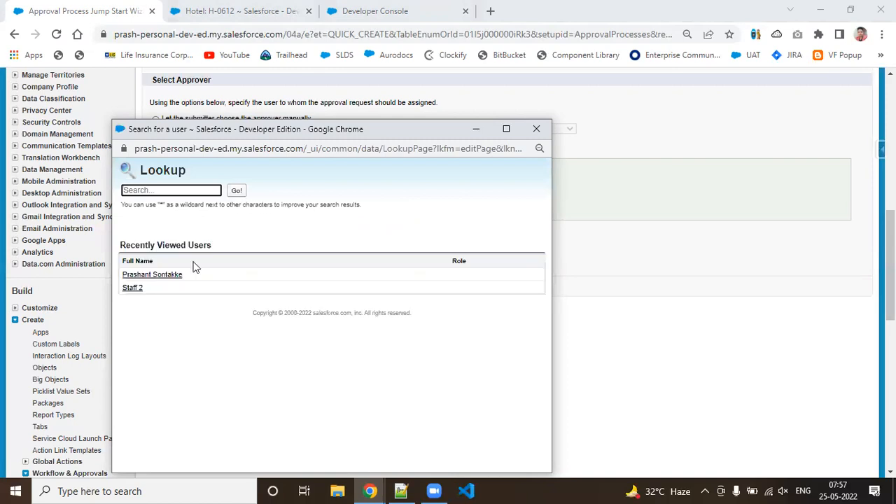
left_click(170, 278)
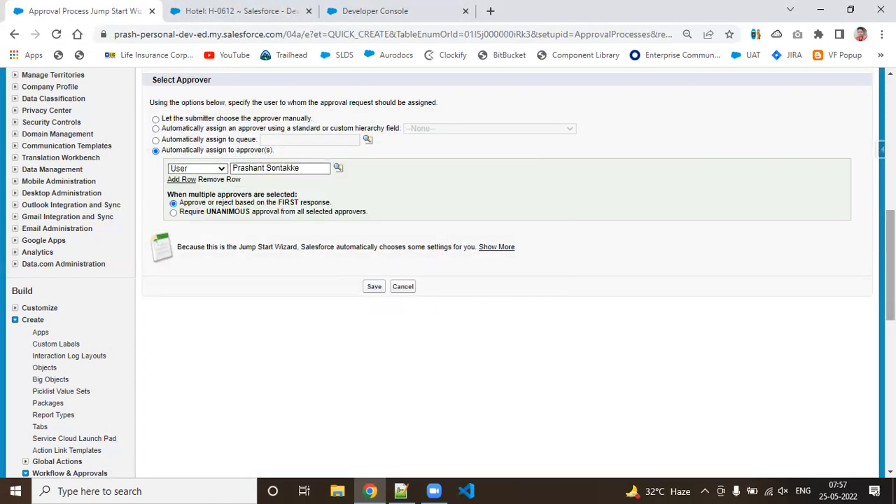
Save the hotel approval process after checking its entries, and acknowledge the activation reminder.
scroll(448, 273, "up", 4)
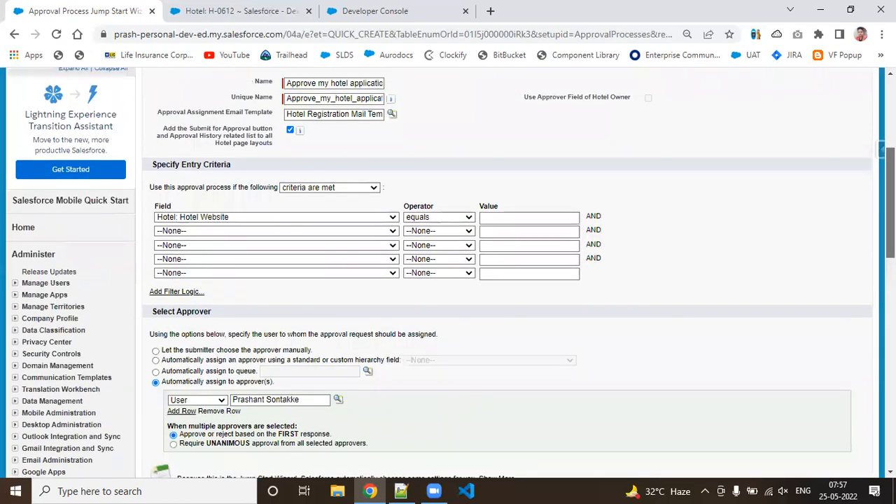
scroll(448, 273, "down", 5)
scroll(460, 231, "down", 3)
left_click(373, 117)
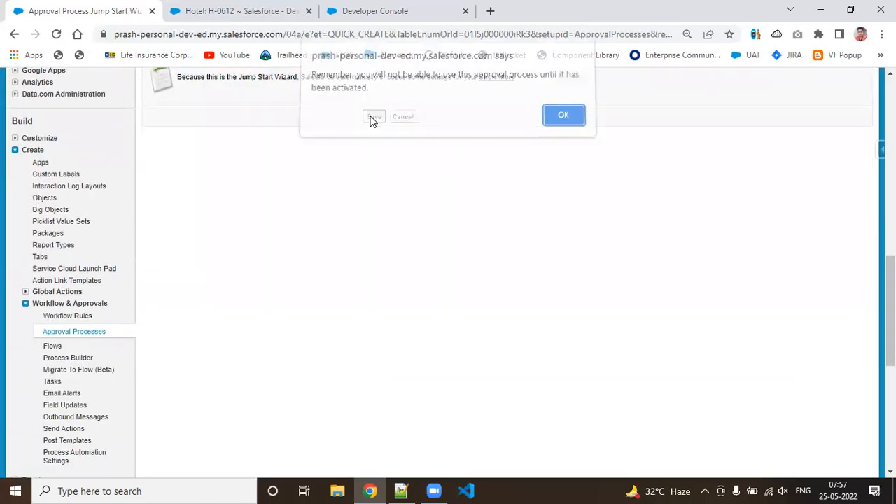
left_click(574, 129)
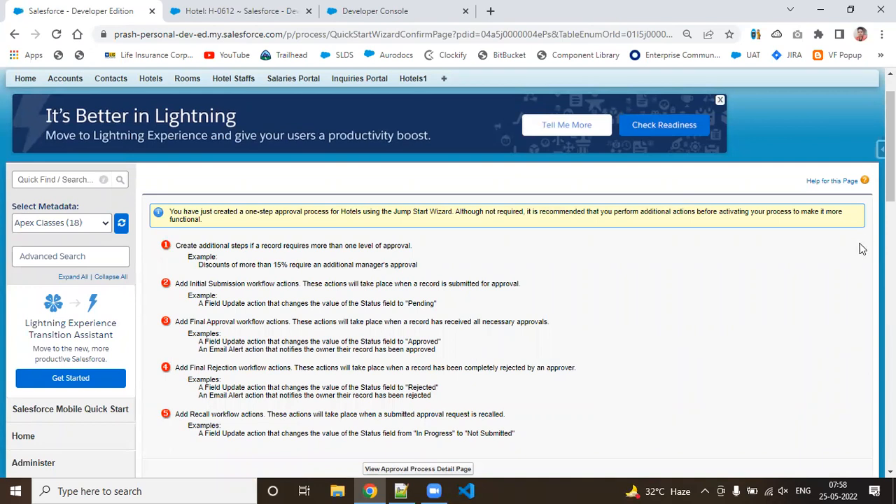
Review the recommended additional approval actions and open the new approval process's detail page.
left_click_drag(798, 256, 813, 246)
left_click(813, 247)
scroll(448, 273, "down", 3)
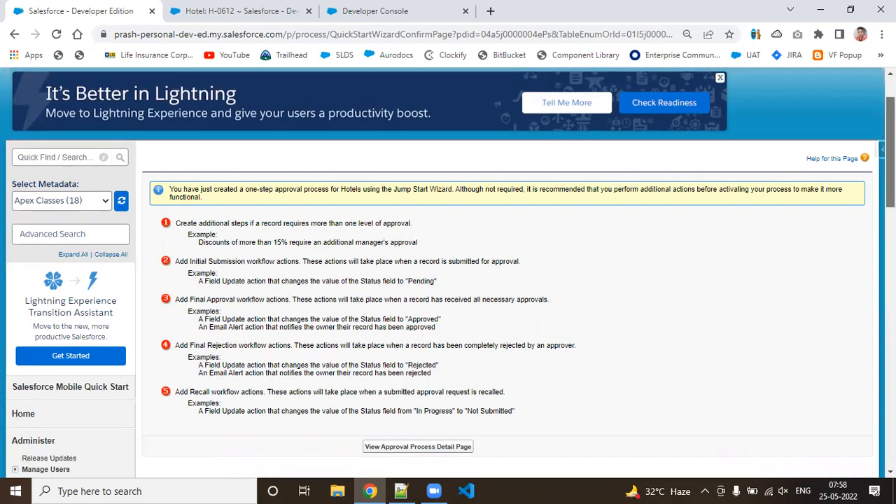
scroll(448, 273, "up", 2)
scroll(636, 187, "up", 3)
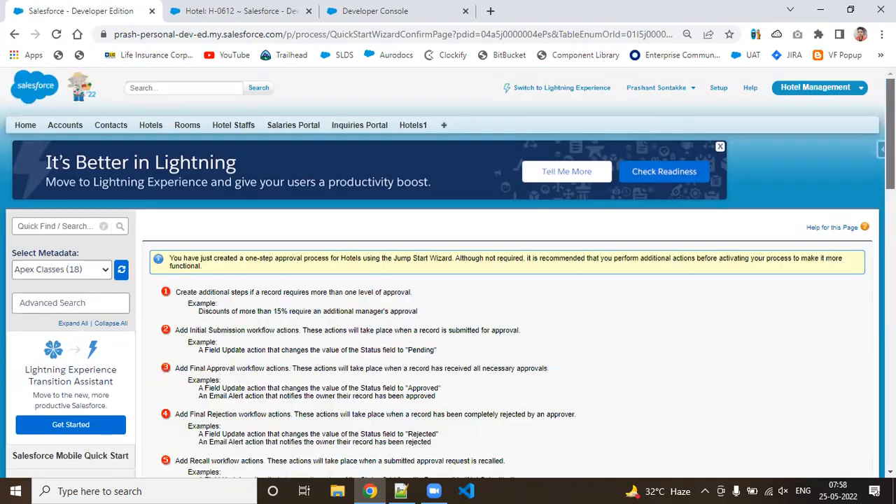
scroll(635, 186, "down", 6)
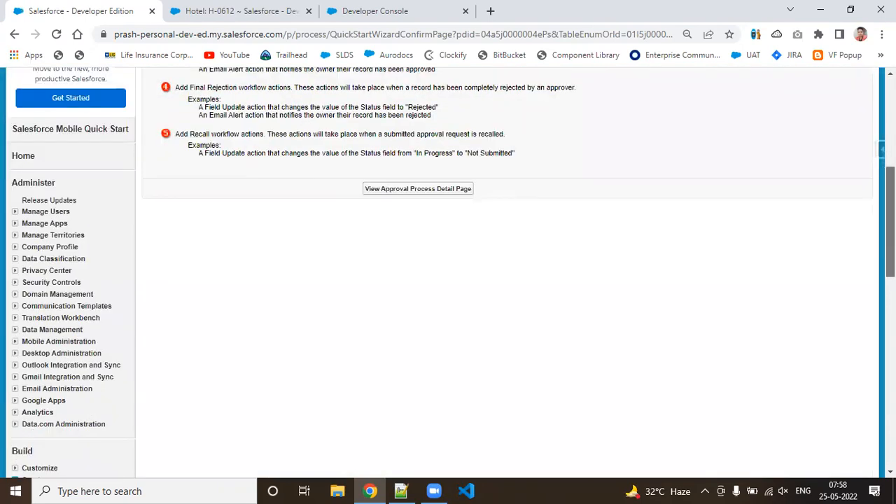
left_click(428, 195)
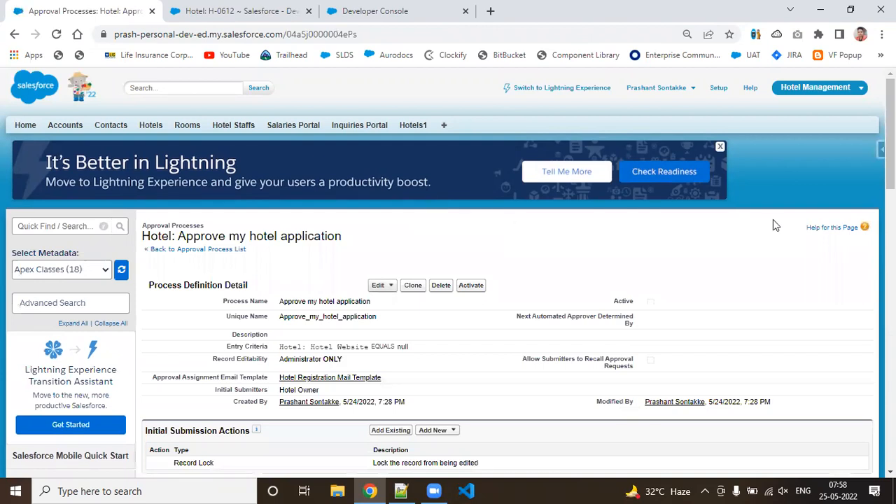
Examine the process's entry criteria, approval steps, and submission, approval, rejection and recall actions, including the options for adding a new final approval action.
scroll(890, 140, "down", 3)
scroll(448, 272, "down", 3)
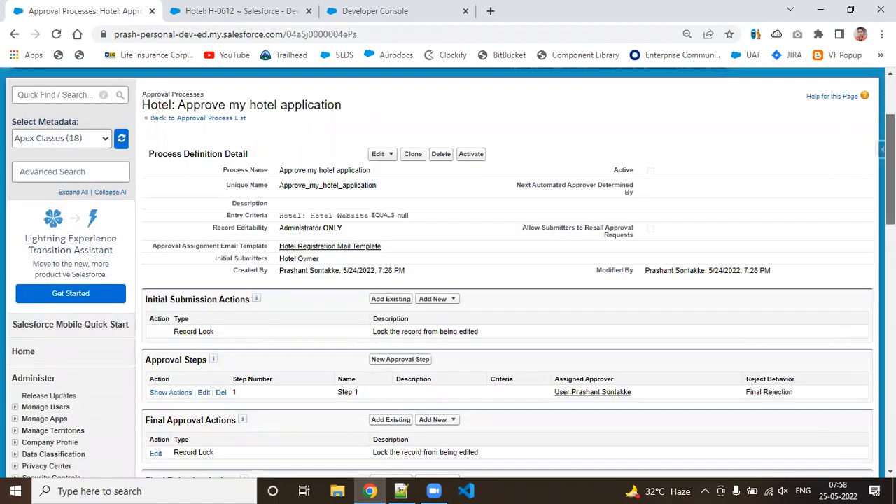
scroll(448, 273, "up", 1)
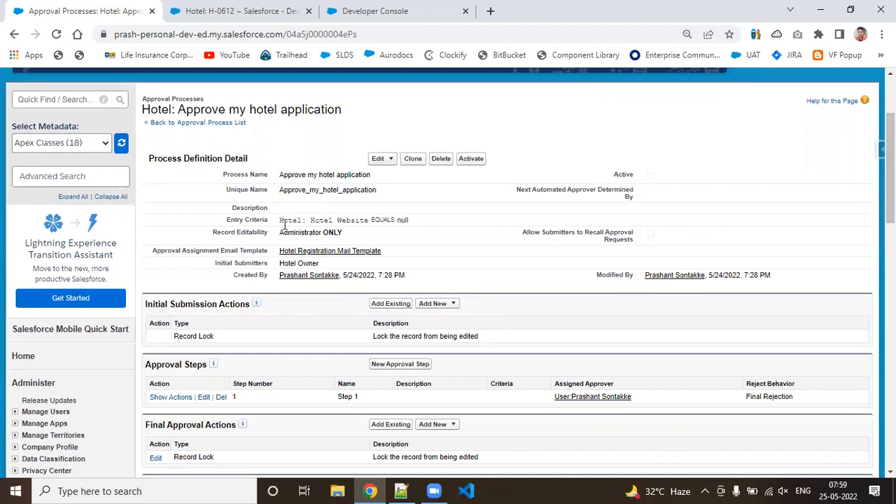
left_click_drag(278, 220, 419, 223)
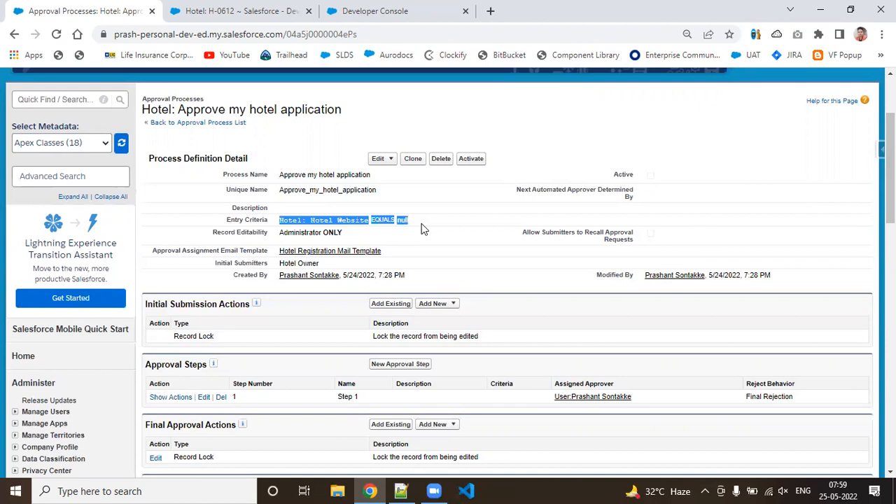
left_click(489, 253)
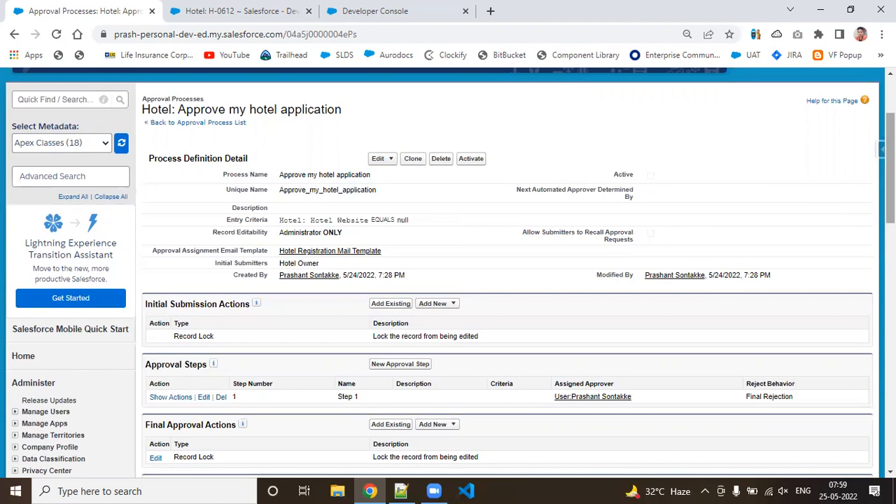
scroll(889, 210, "down", 2)
scroll(448, 273, "up", 3)
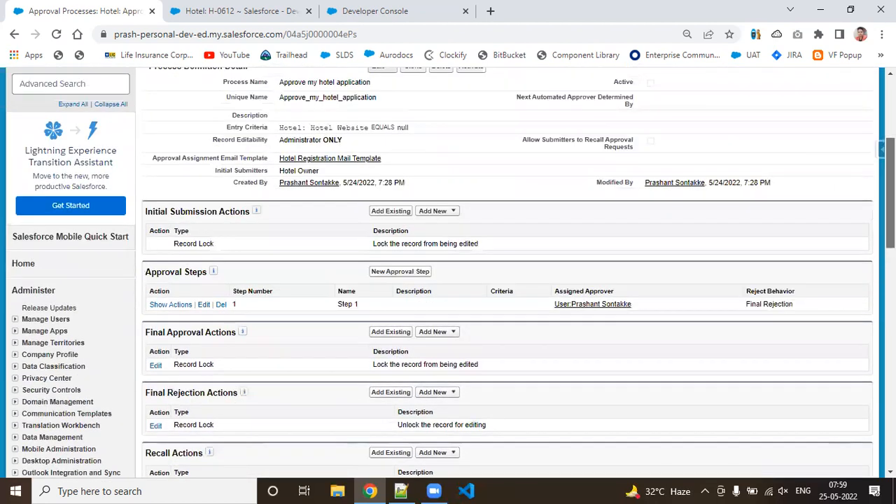
scroll(448, 273, "down", 3)
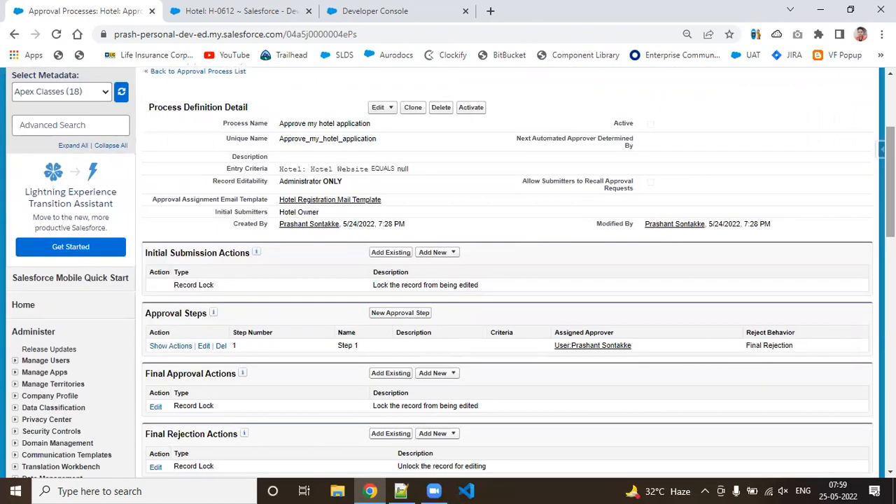
scroll(448, 273, "down", 1)
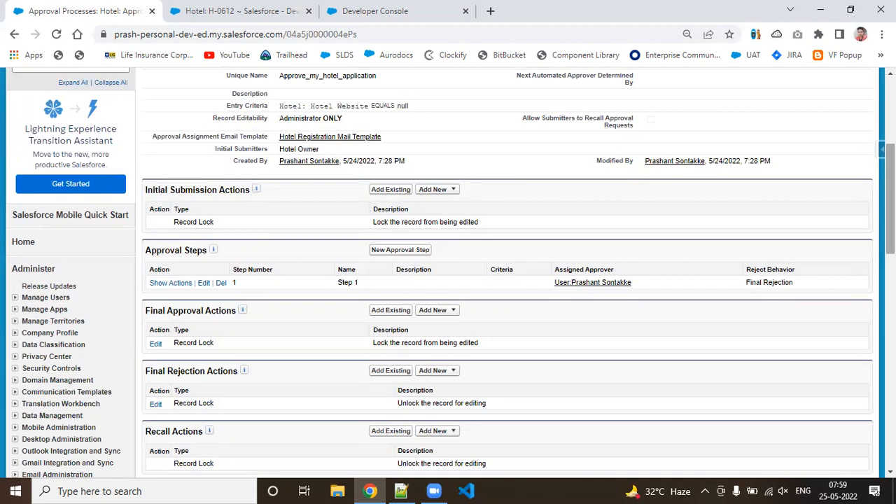
scroll(507, 273, "down", 2)
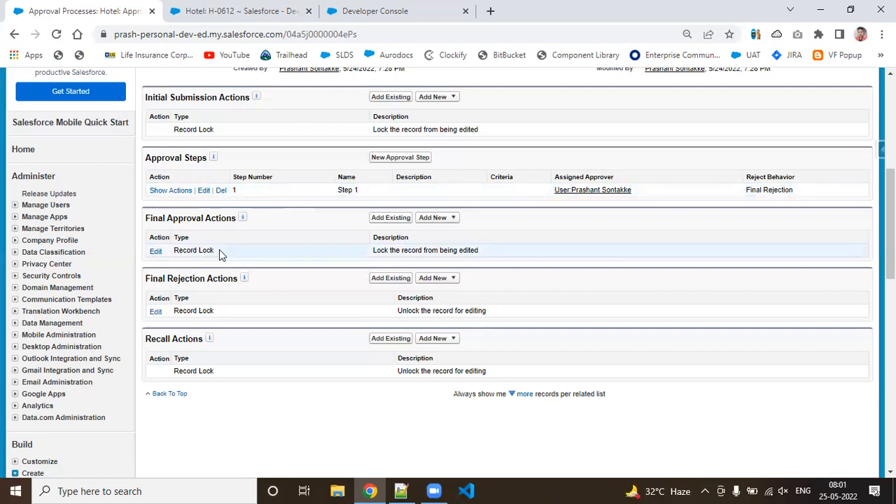
left_click(452, 218)
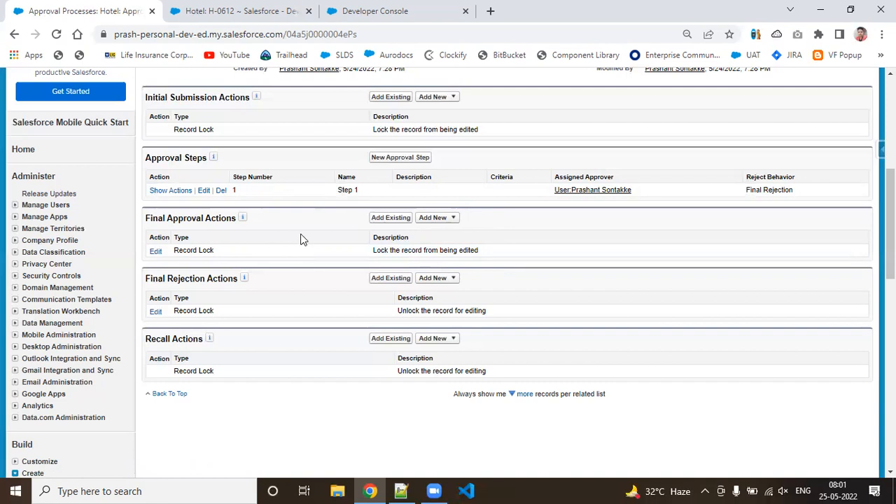
left_click(457, 223)
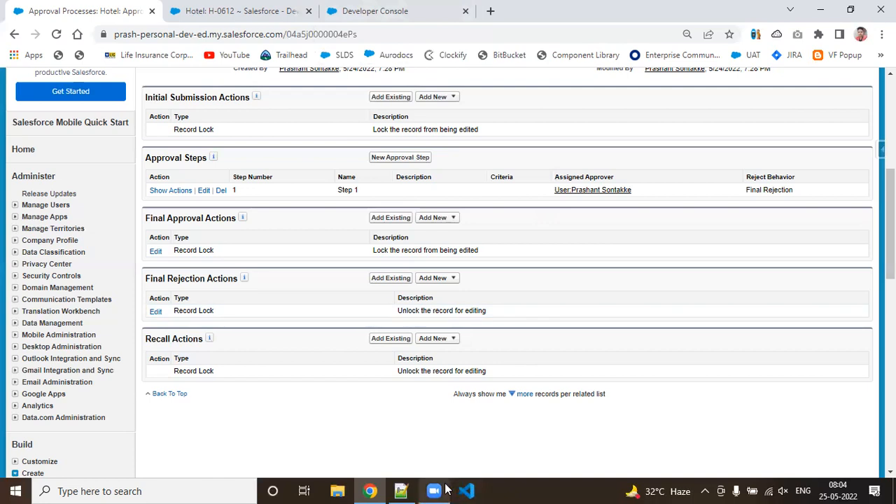
Switch to the Zoom window.
mouse_move(445, 490)
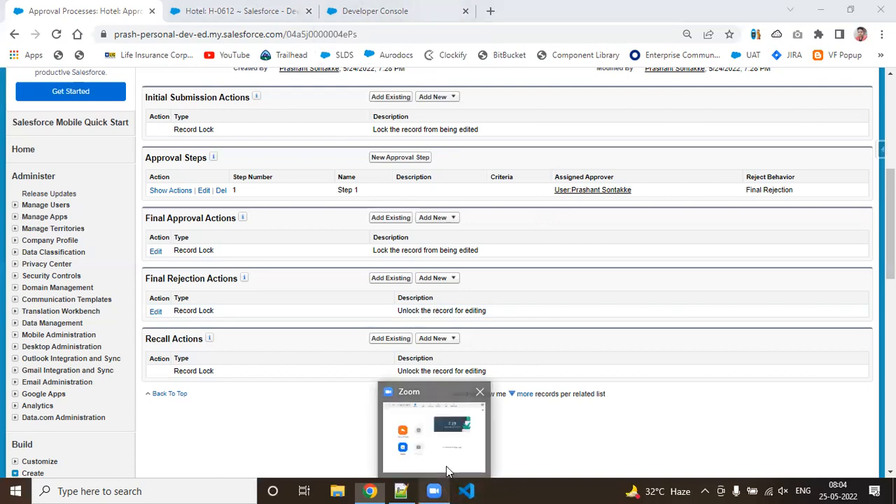
left_click(448, 472)
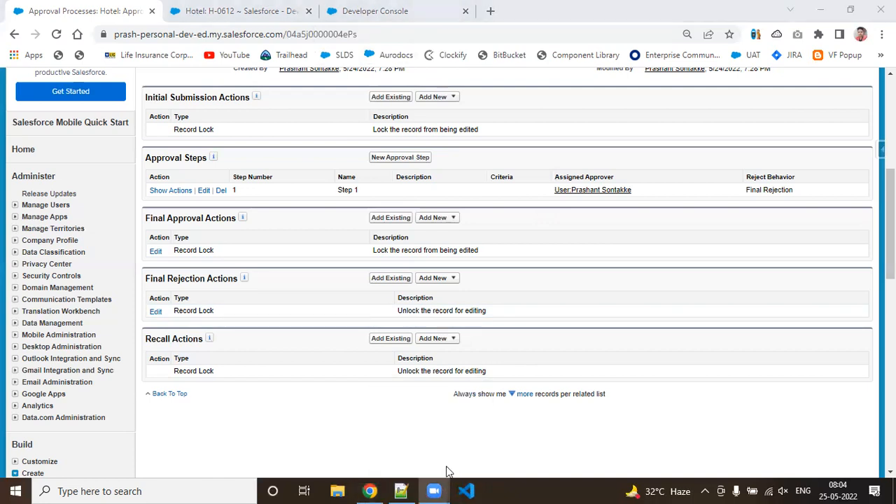